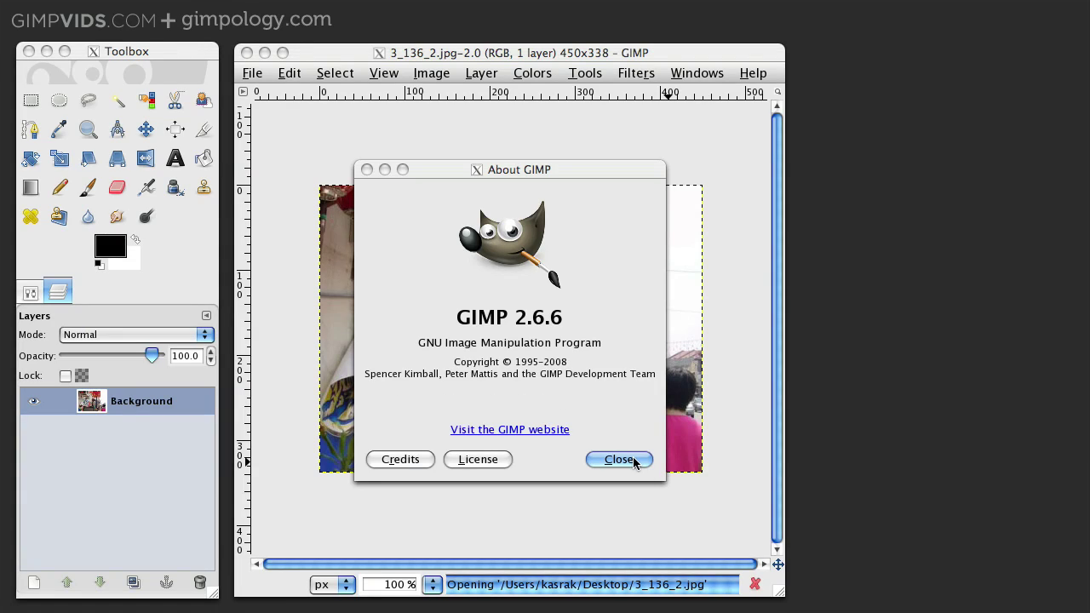
Lower the photo's saturation to -51 with Colors > Hue-Saturation
{"action": "left_click", "coordinate": [633, 461]}
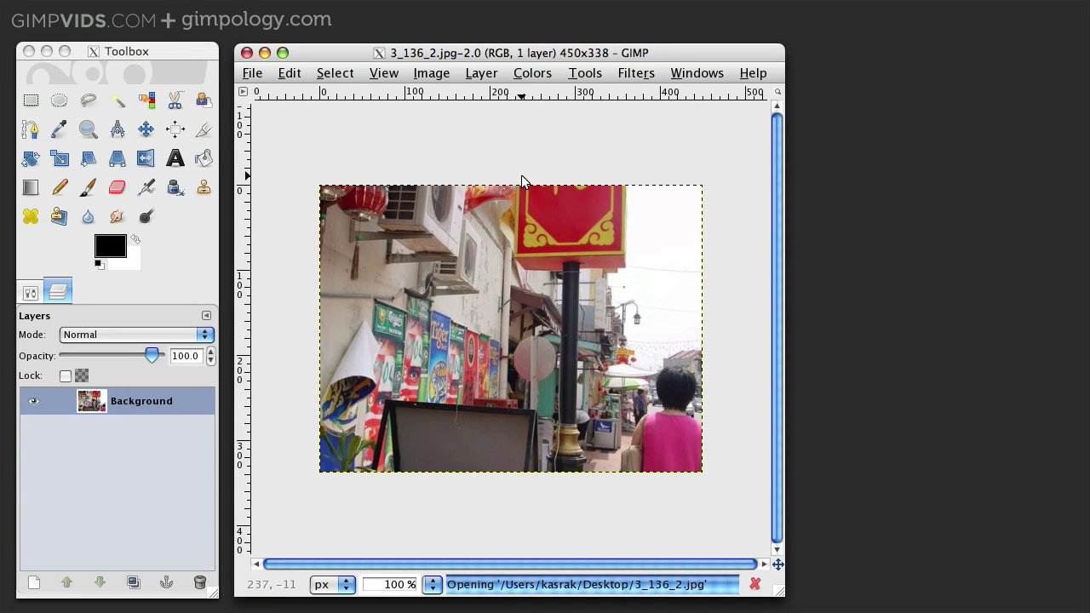
{"action": "left_click", "coordinate": [533, 75]}
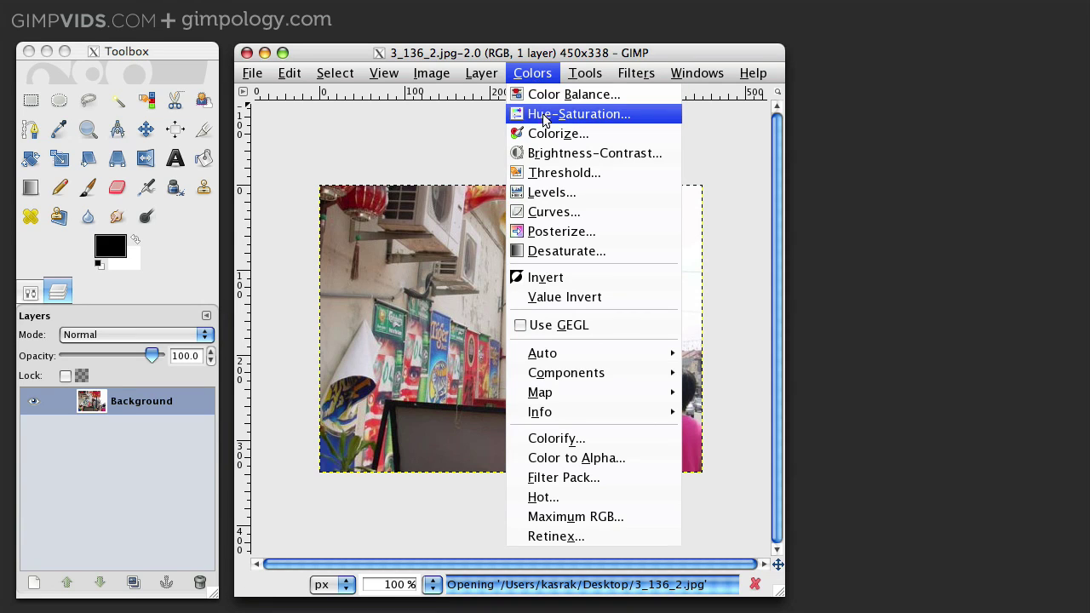
{"action": "left_click", "coordinate": [545, 114]}
{"action": "left_click_drag", "start_coordinate": [931, 460], "coordinate": [892, 463]}
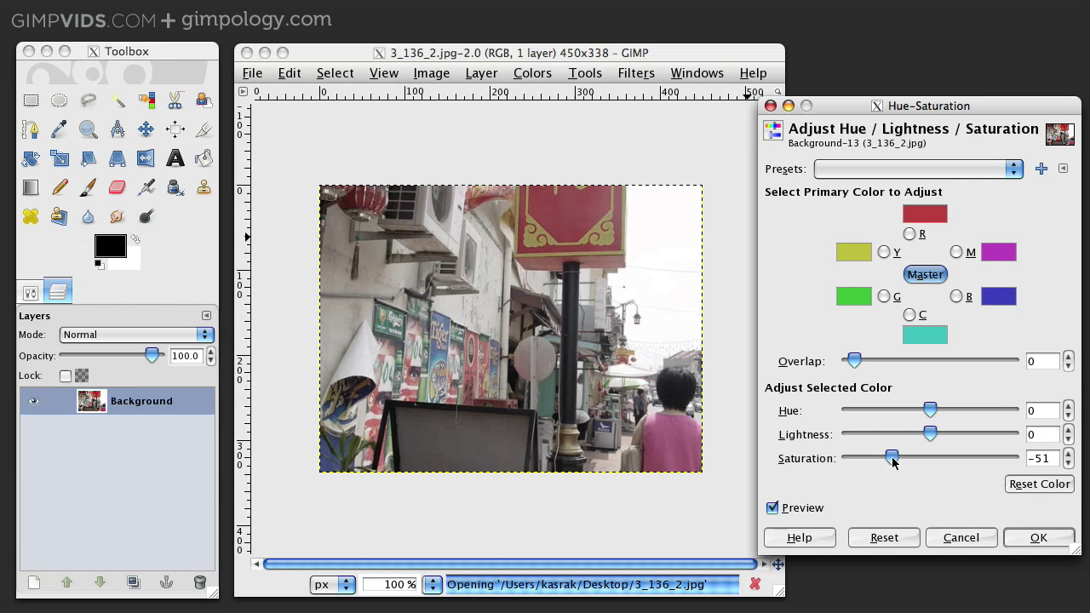
{"action": "left_click", "coordinate": [1038, 537]}
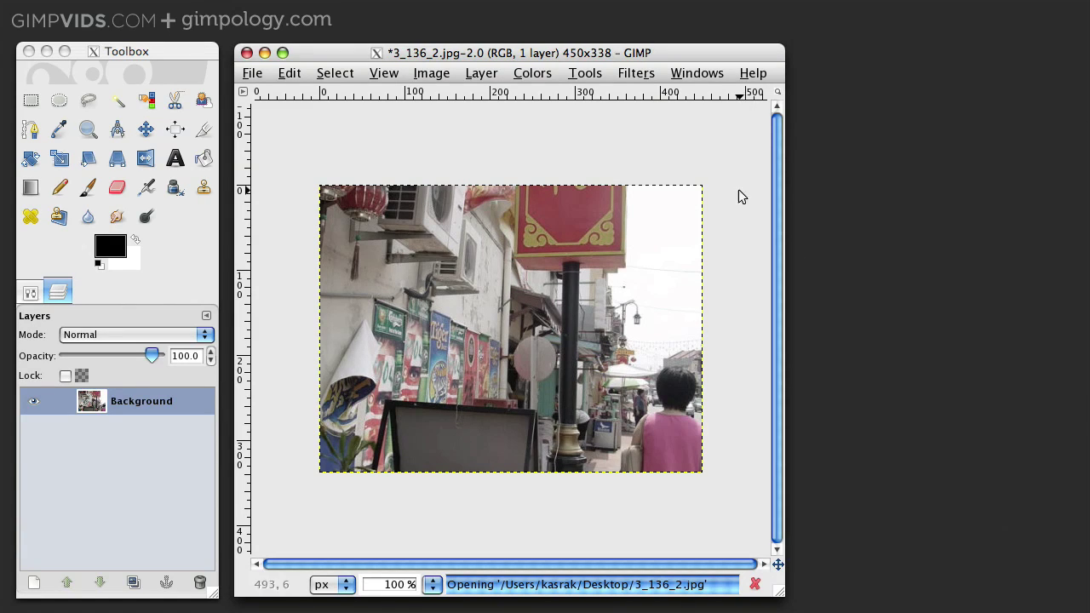
Apply an S-shaped Curves adjustment with lowered shadows and raised highlights
{"action": "left_click", "coordinate": [525, 74]}
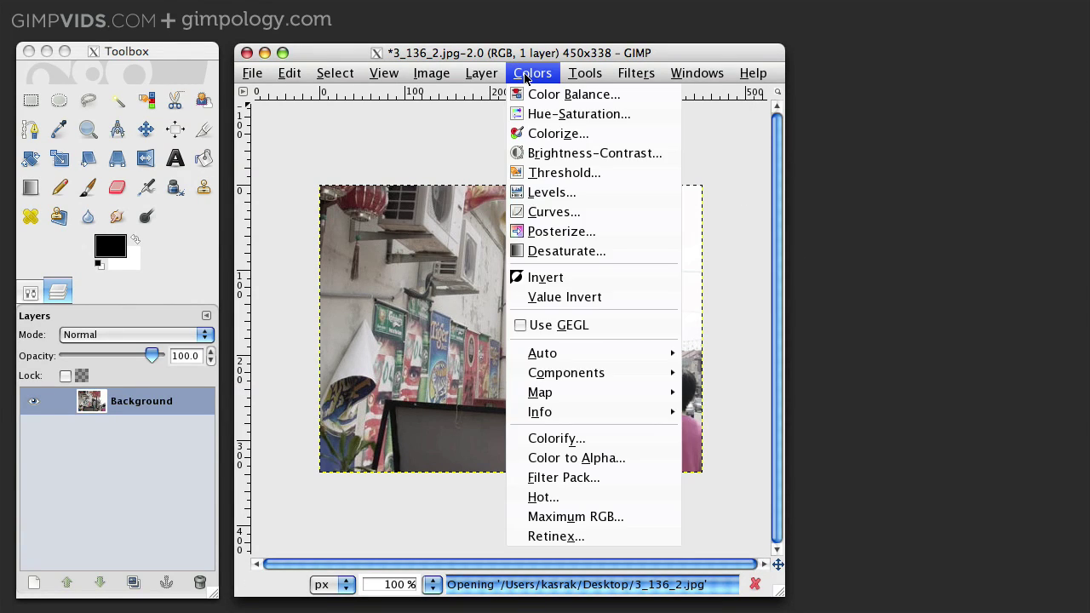
{"action": "left_click", "coordinate": [555, 213]}
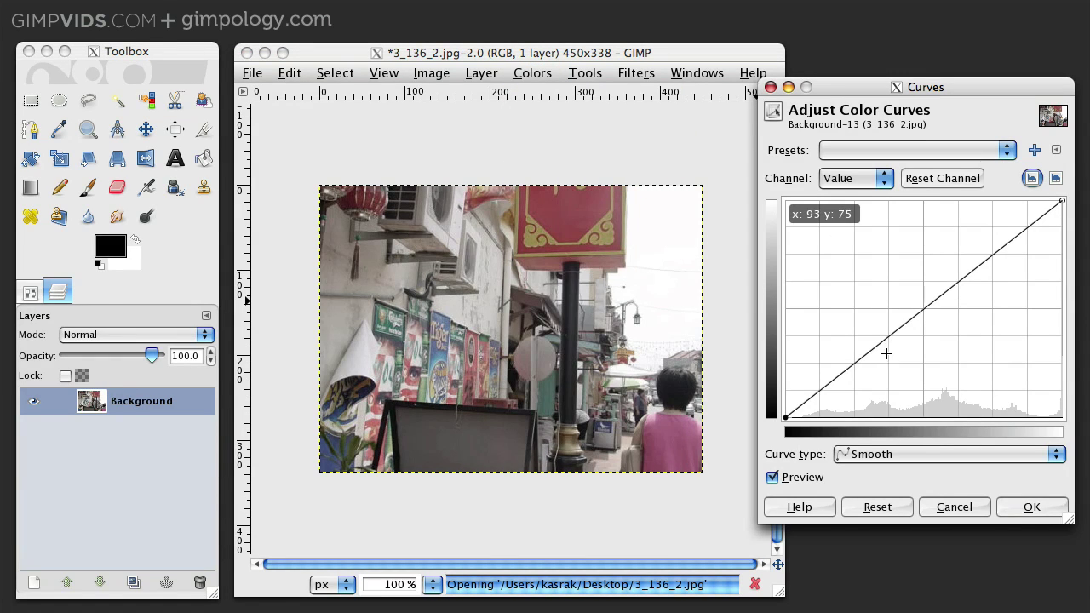
{"action": "left_click_drag", "start_coordinate": [876, 354], "coordinate": [909, 374]}
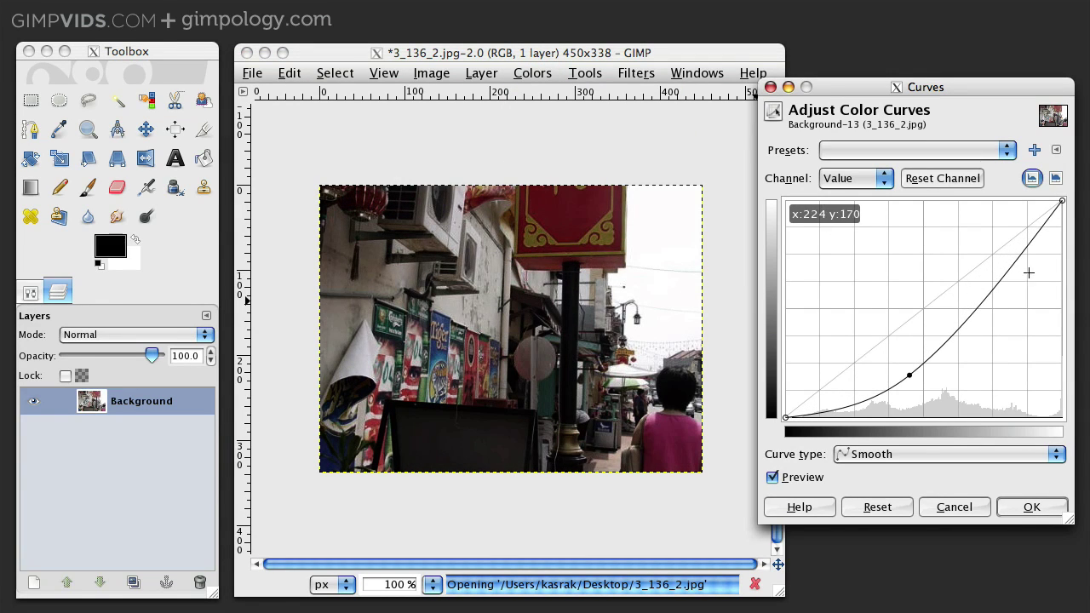
{"action": "left_click_drag", "start_coordinate": [992, 277], "coordinate": [976, 252]}
{"action": "left_click_drag", "start_coordinate": [909, 374], "coordinate": [917, 382]}
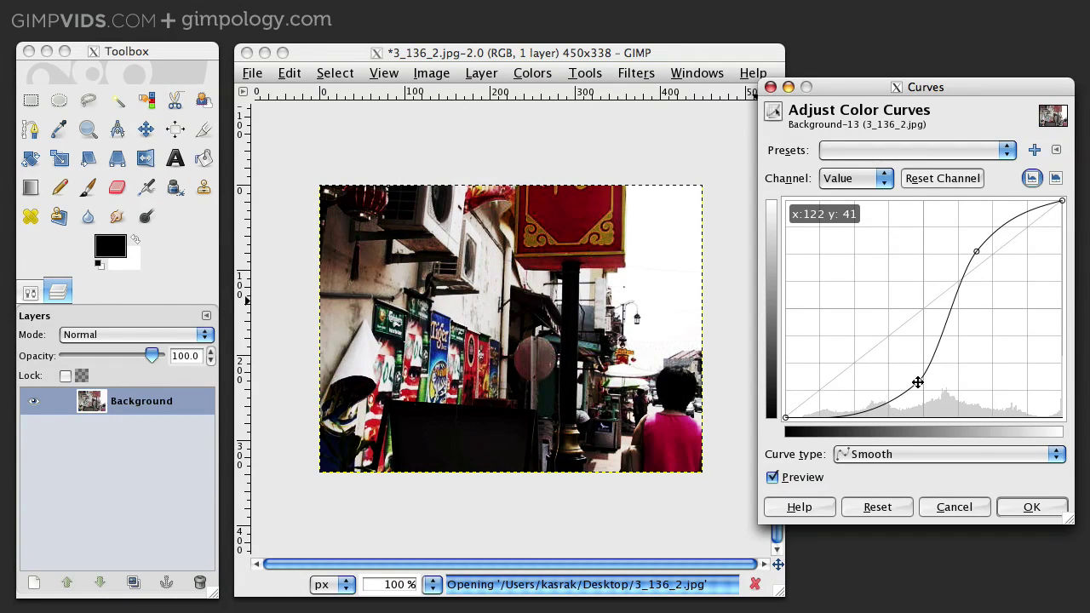
{"action": "left_click", "coordinate": [1029, 507]}
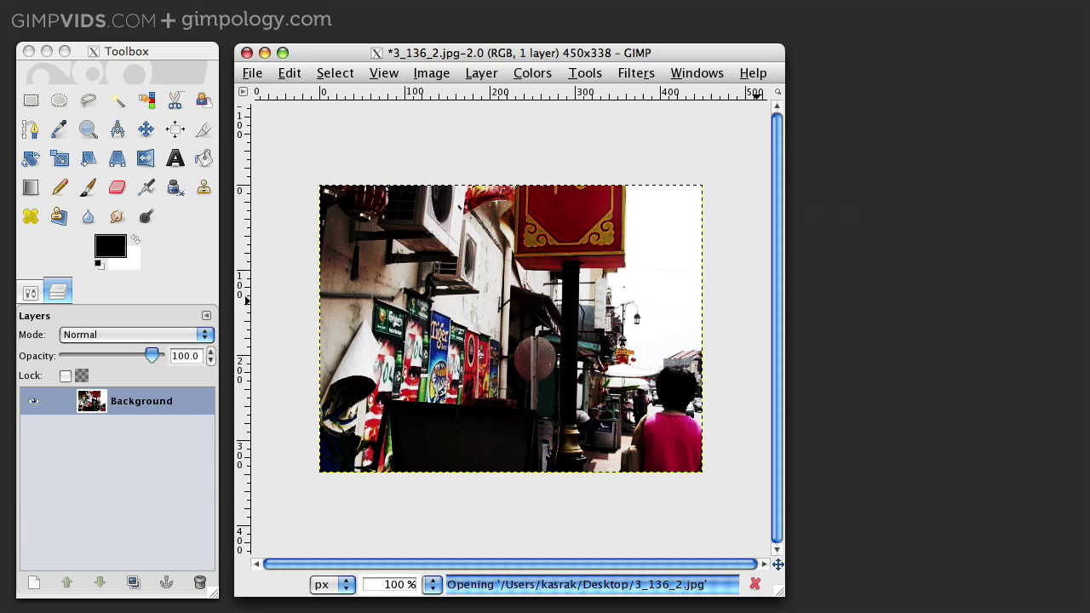
Duplicate the Background layer and give the copy a 5 px Gaussian Blur
{"action": "left_click", "coordinate": [117, 402]}
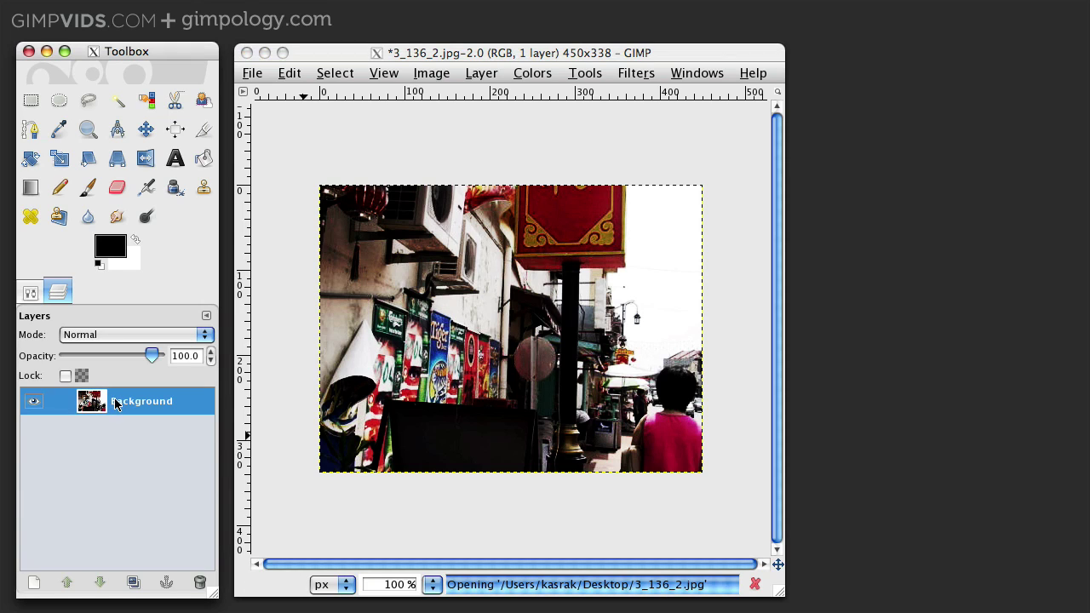
{"action": "left_click", "coordinate": [140, 590]}
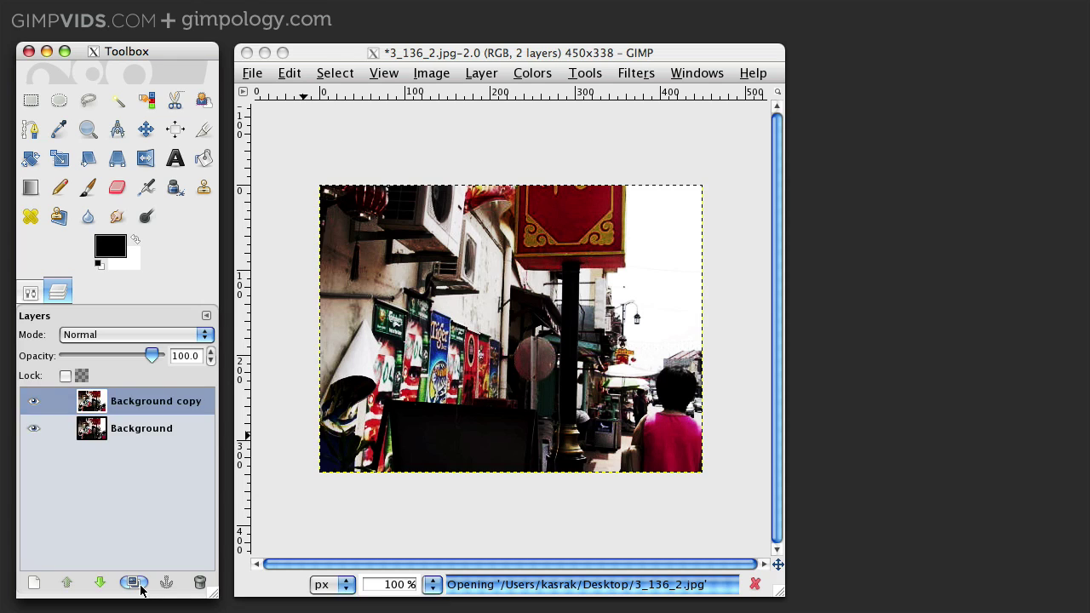
{"action": "left_click", "coordinate": [640, 75]}
{"action": "left_click", "coordinate": [641, 75]}
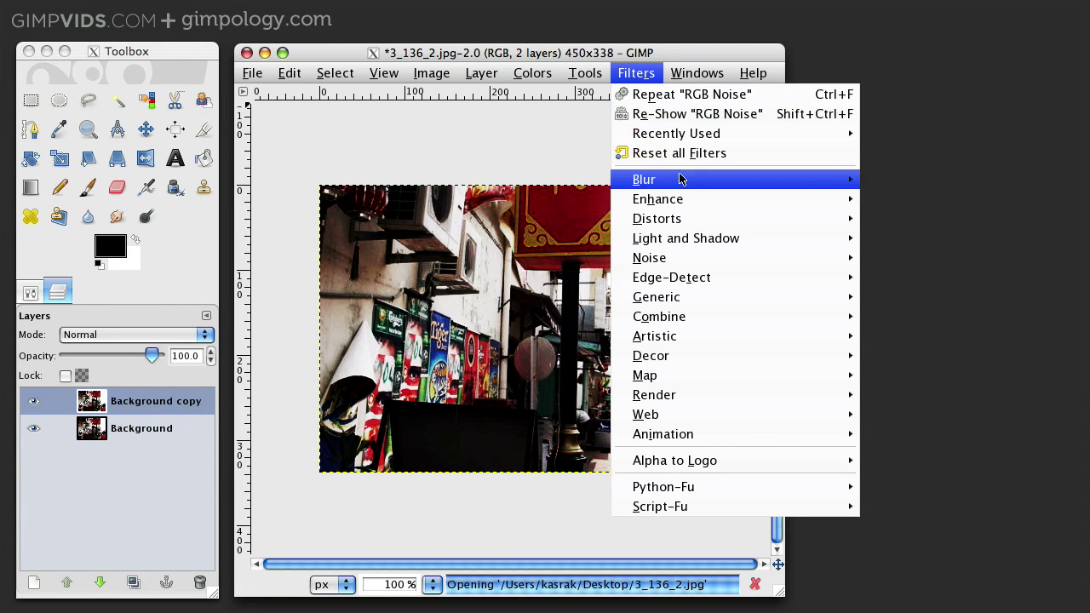
{"action": "mouse_move", "coordinate": [686, 179]}
{"action": "left_click", "coordinate": [950, 220]}
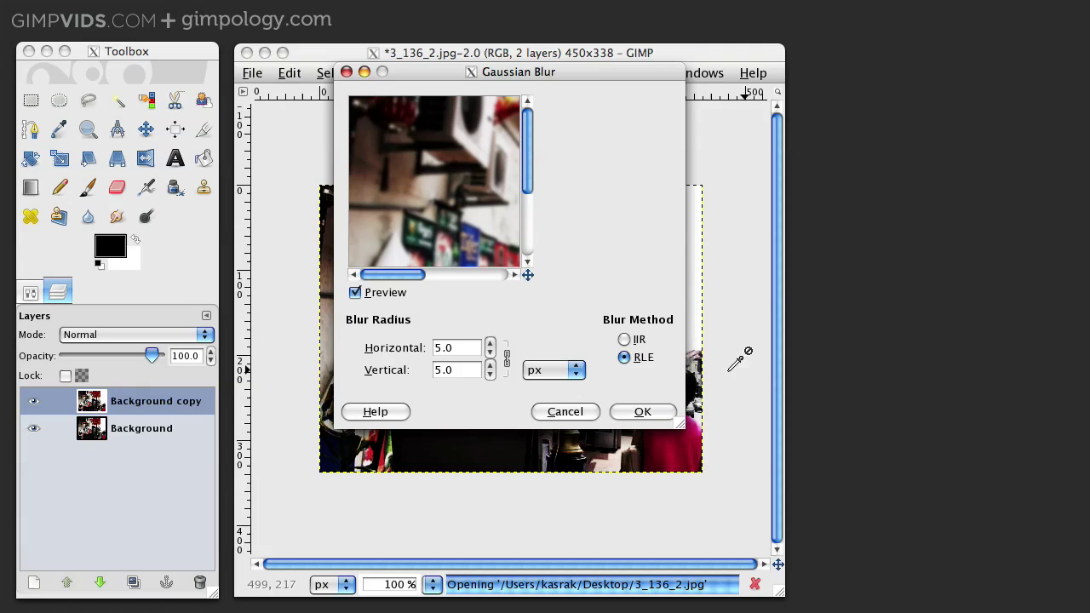
{"action": "left_click", "coordinate": [653, 410]}
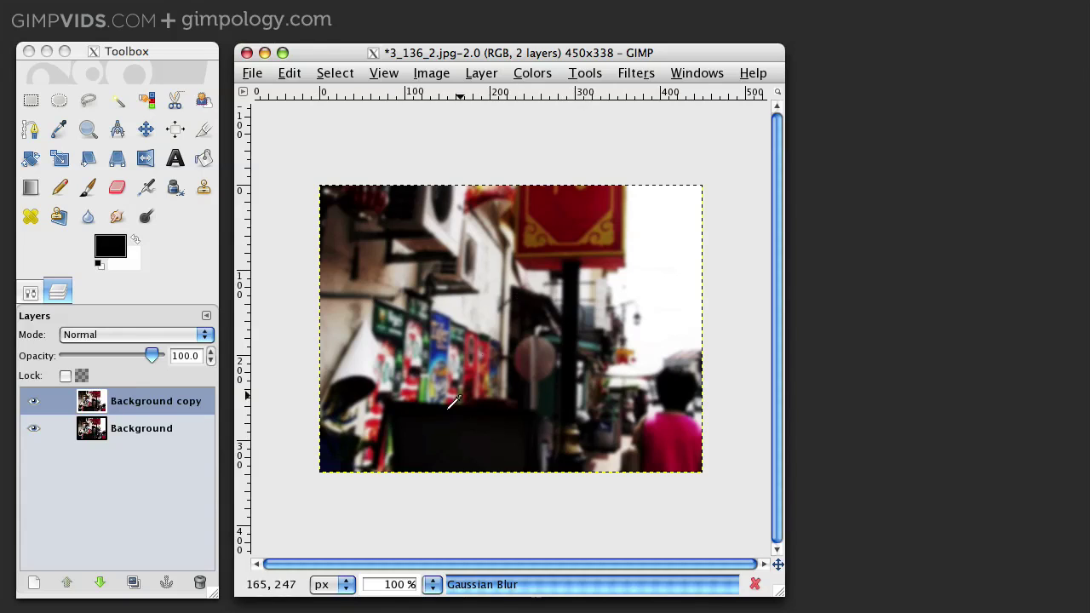
Add a white, full-opacity mask to Background copy and select the Paintbrush
{"action": "left_click", "coordinate": [178, 391]}
{"action": "right_click", "coordinate": [178, 395]}
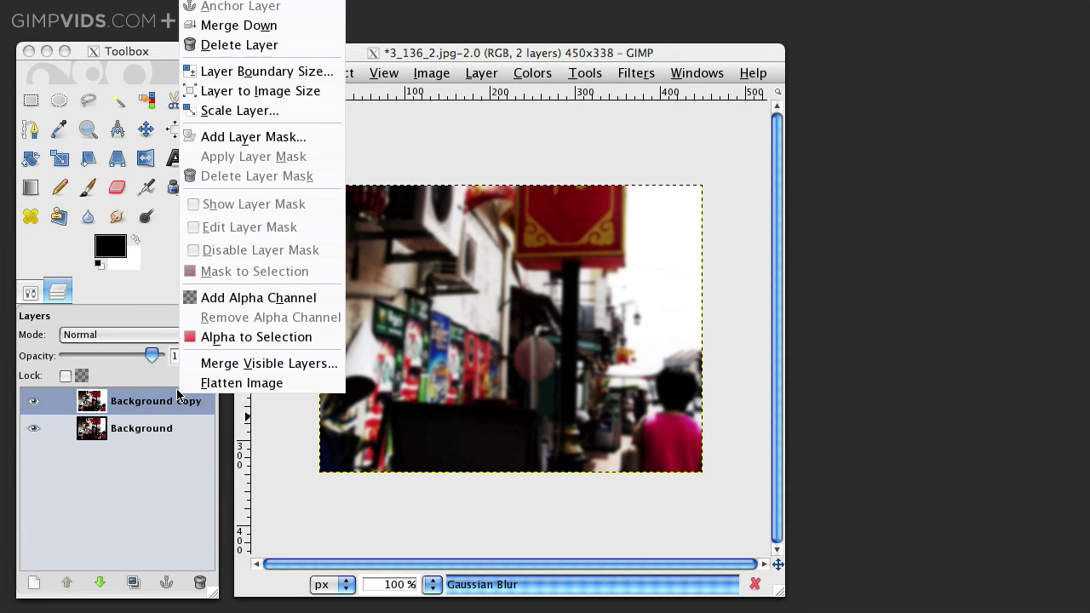
{"action": "left_click", "coordinate": [240, 138]}
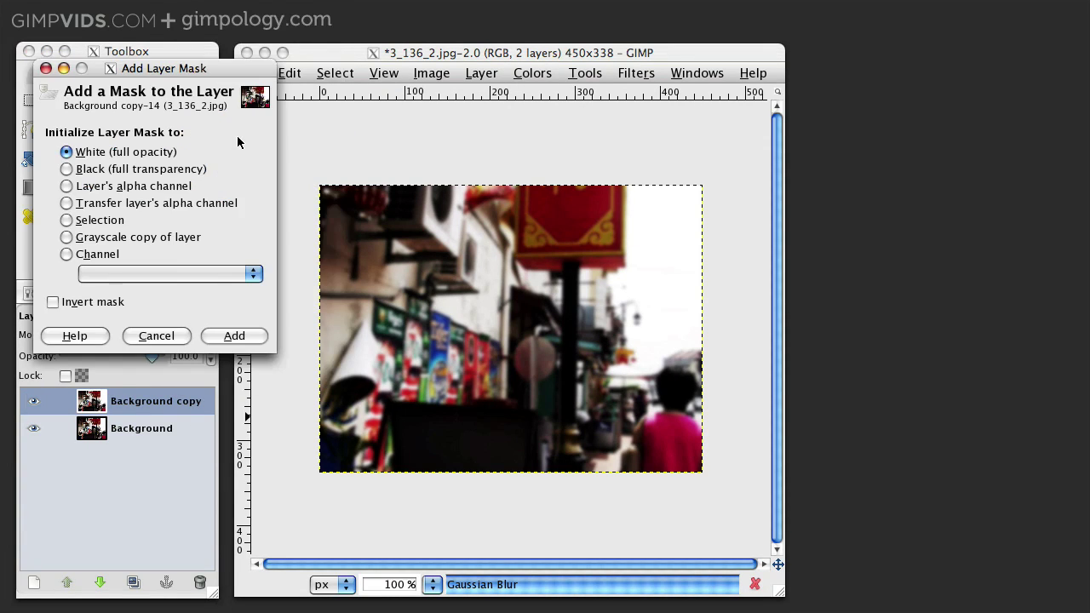
{"action": "left_click", "coordinate": [243, 341]}
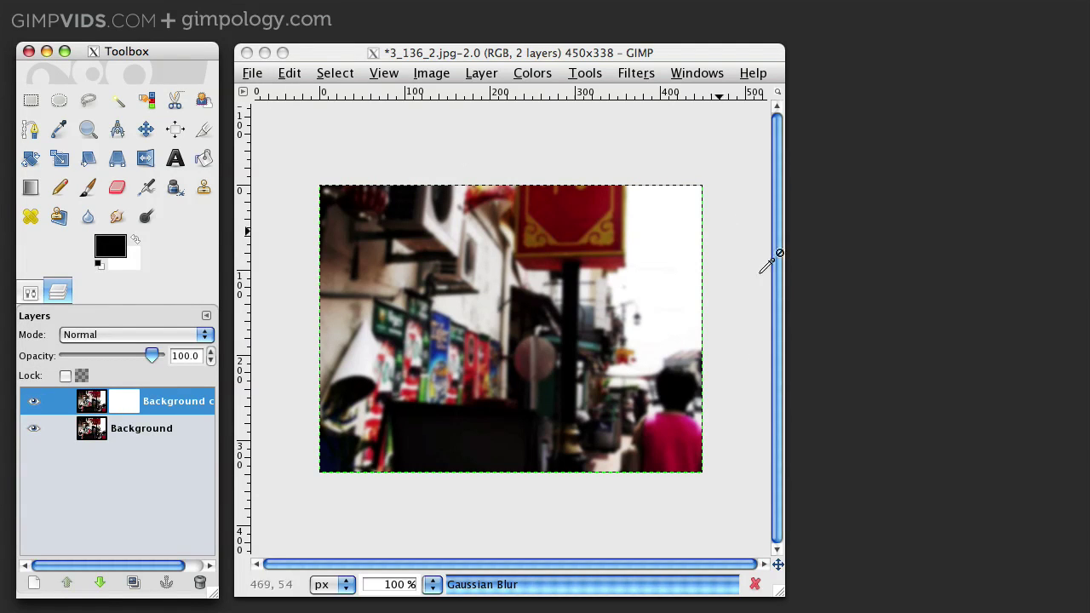
{"action": "left_click", "coordinate": [88, 187]}
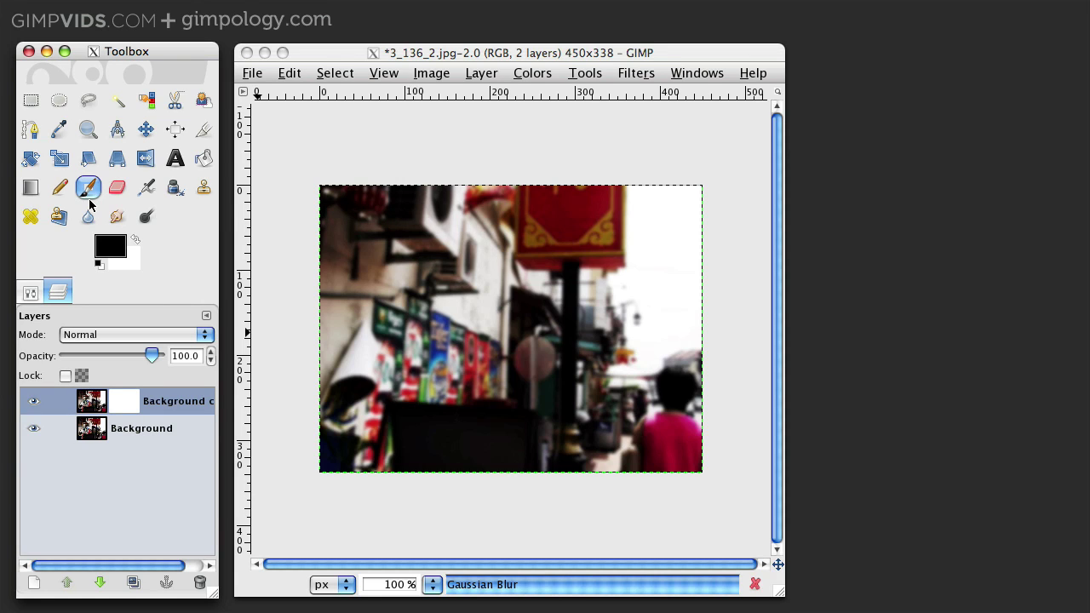
From the Brushes dialog, create brush 'Custom' with radius 483.3 and hardness 0.00
{"action": "left_click", "coordinate": [706, 76]}
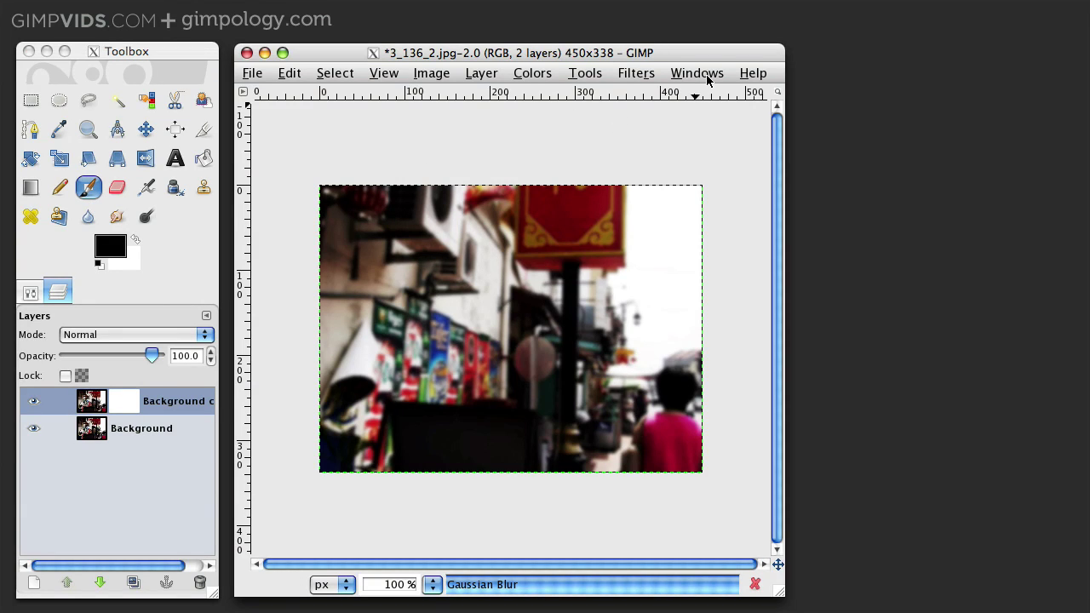
{"action": "left_click", "coordinate": [696, 77]}
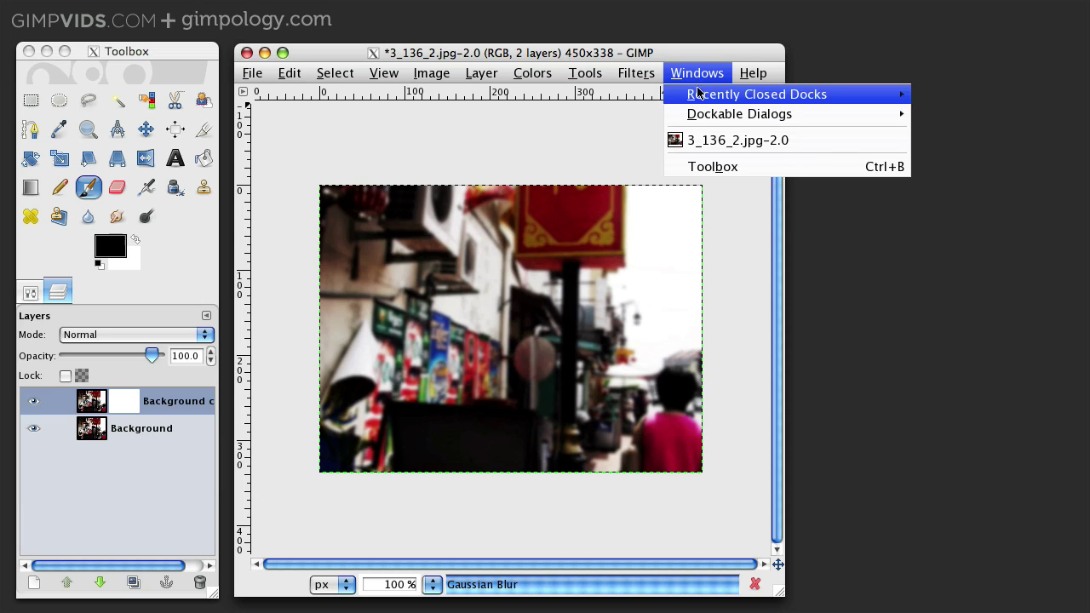
{"action": "mouse_move", "coordinate": [705, 123]}
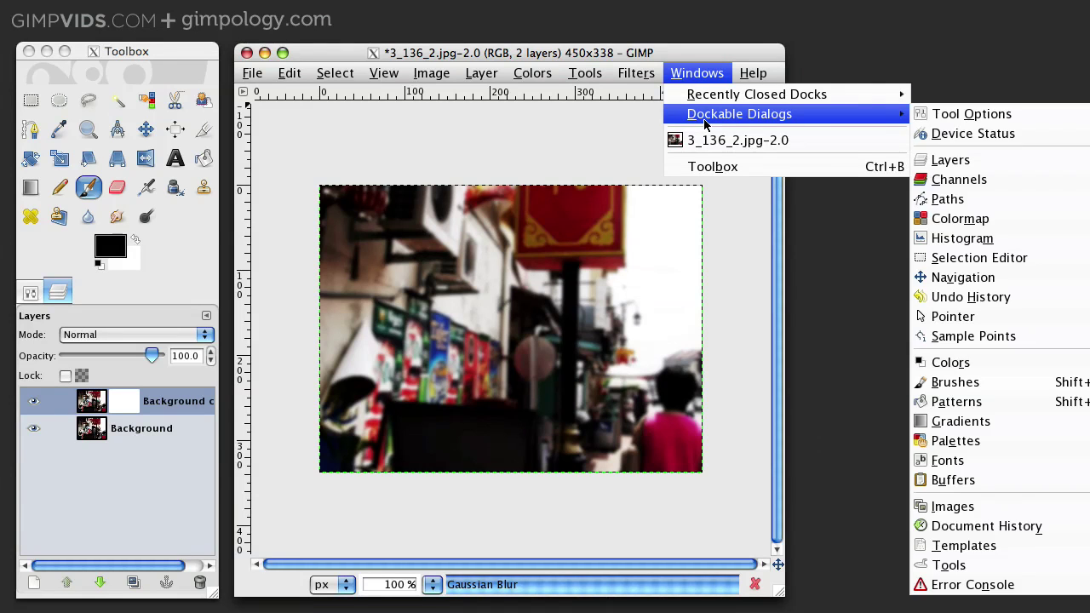
{"action": "left_click", "coordinate": [955, 382]}
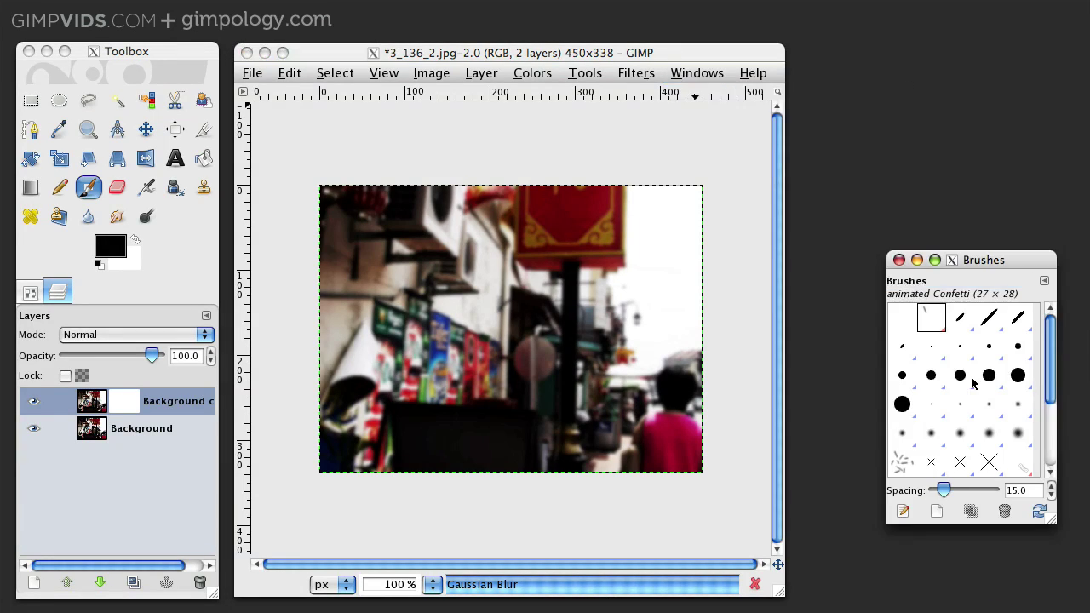
{"action": "left_click", "coordinate": [937, 510]}
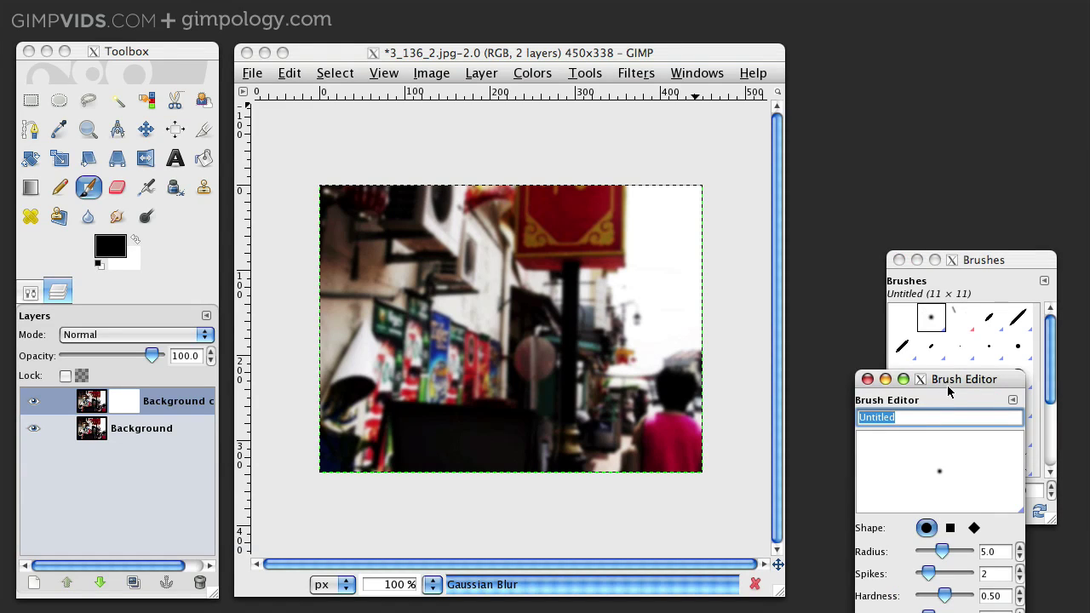
{"action": "left_click_drag", "start_coordinate": [948, 386], "coordinate": [933, 254]}
{"action": "type", "text": "Custom"}
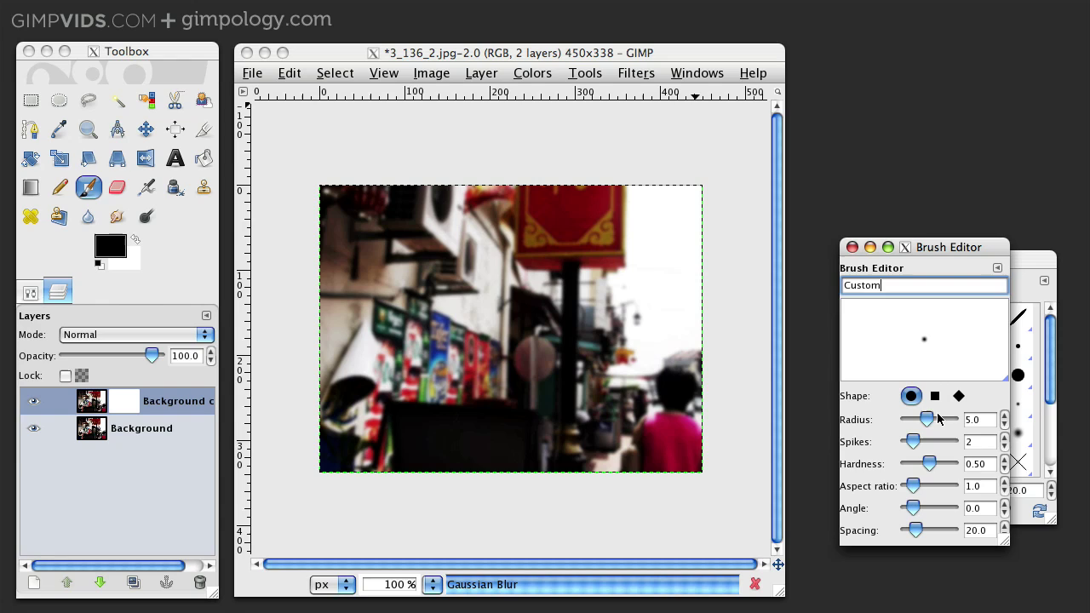
{"action": "left_click_drag", "start_coordinate": [937, 418], "coordinate": [944, 420]}
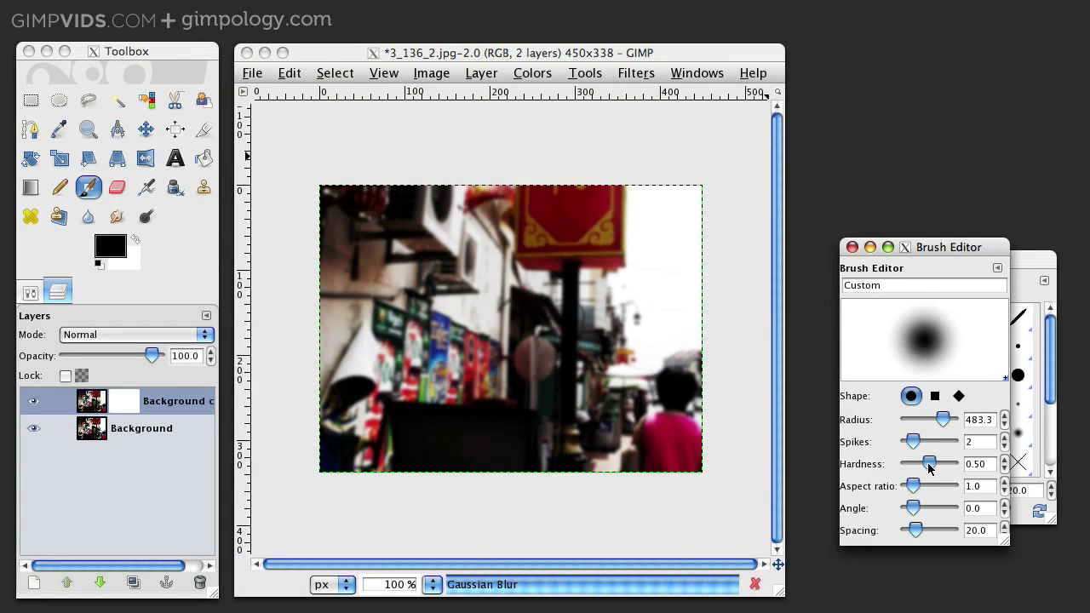
{"action": "left_click_drag", "start_coordinate": [930, 468], "coordinate": [892, 469]}
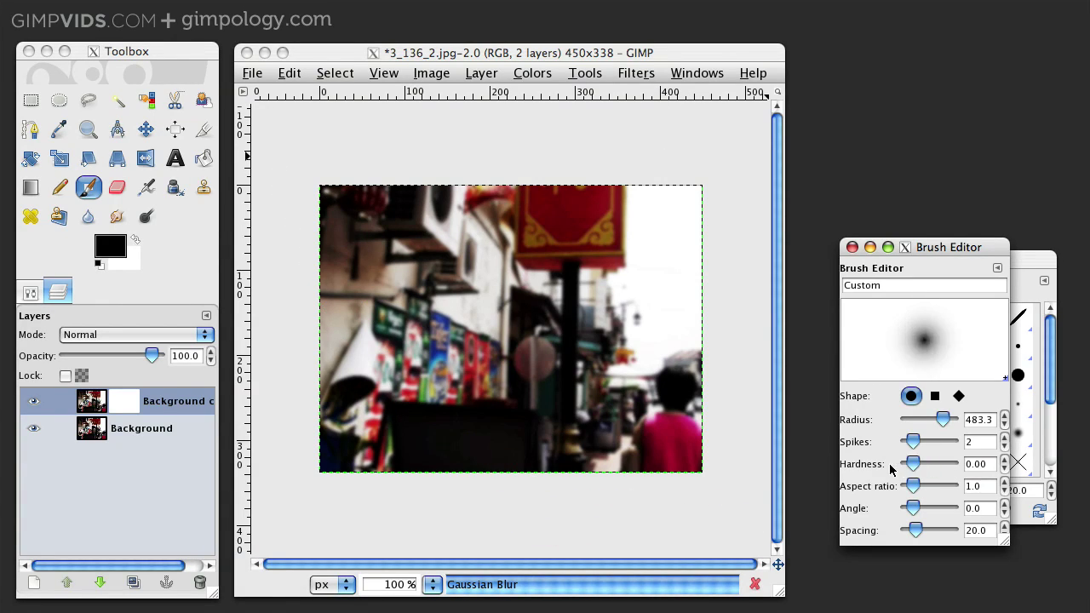
{"action": "left_click", "coordinate": [557, 58]}
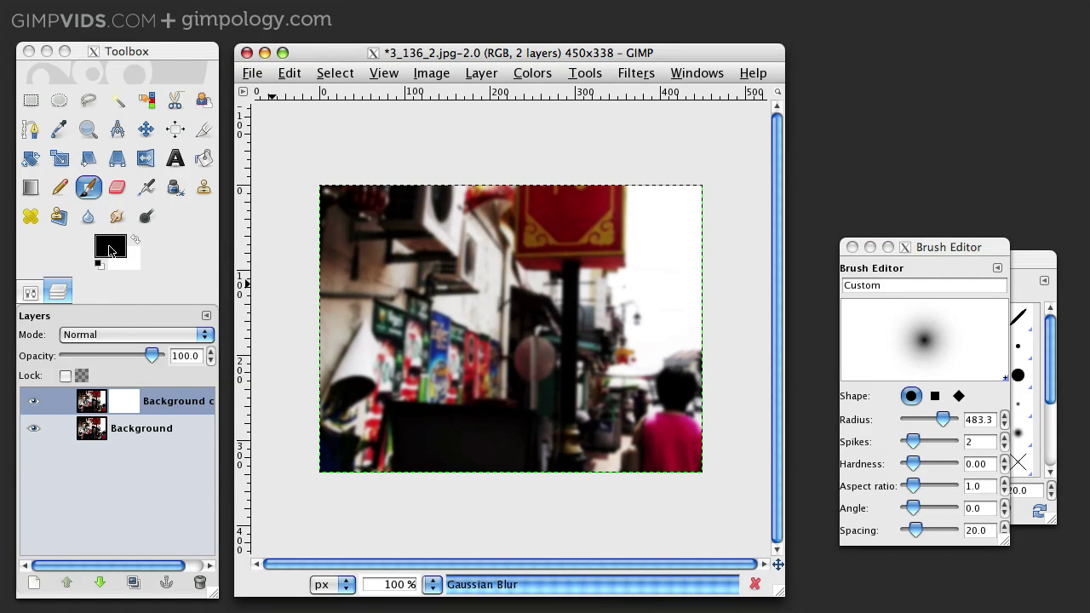
Paint black on the mask over the round sign at the image centre
{"action": "left_click", "coordinate": [89, 187]}
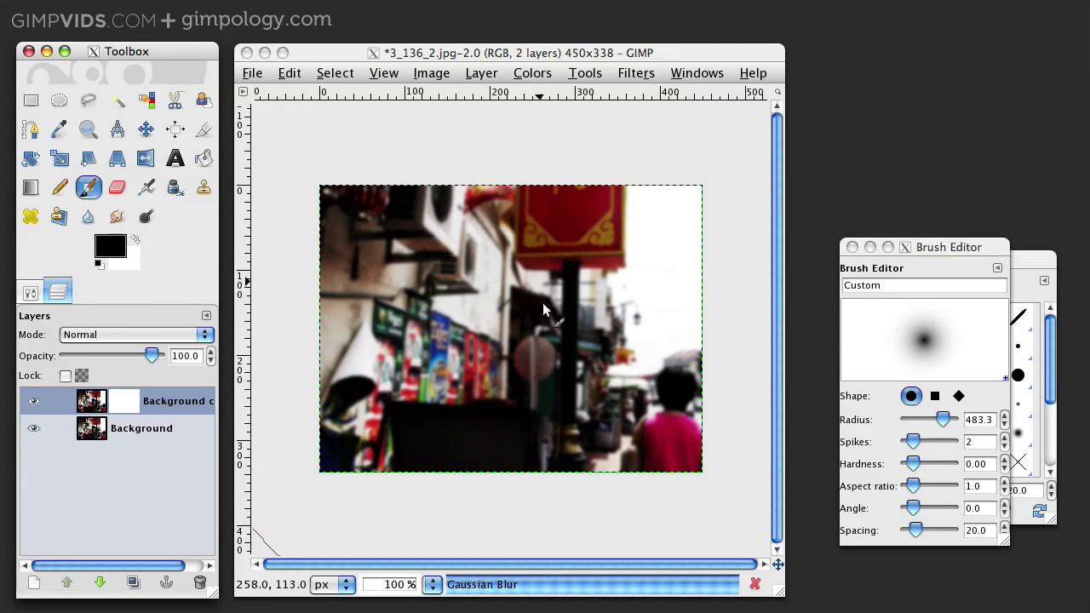
{"action": "left_click", "coordinate": [533, 354]}
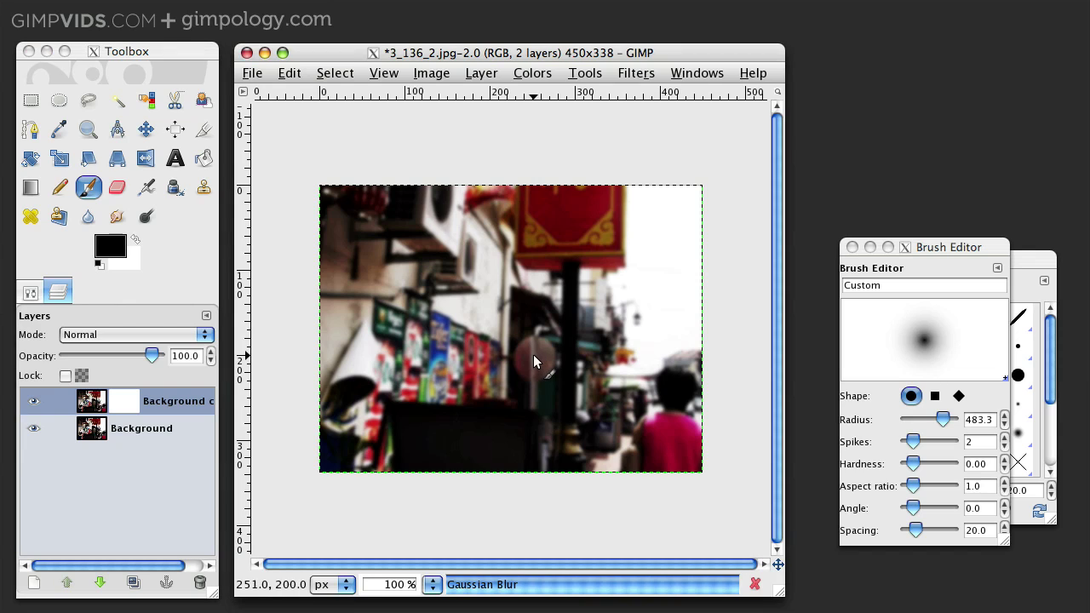
{"action": "left_click", "coordinate": [531, 352]}
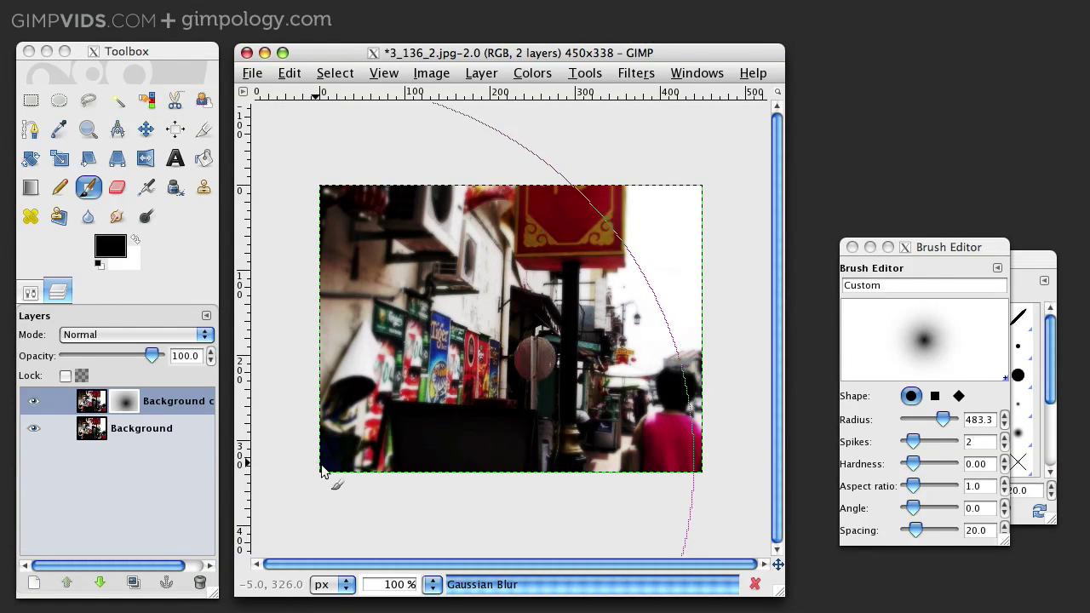
Add a new transparent layer, fill it black, and set its opacity to 71.3
{"action": "left_click", "coordinate": [34, 586]}
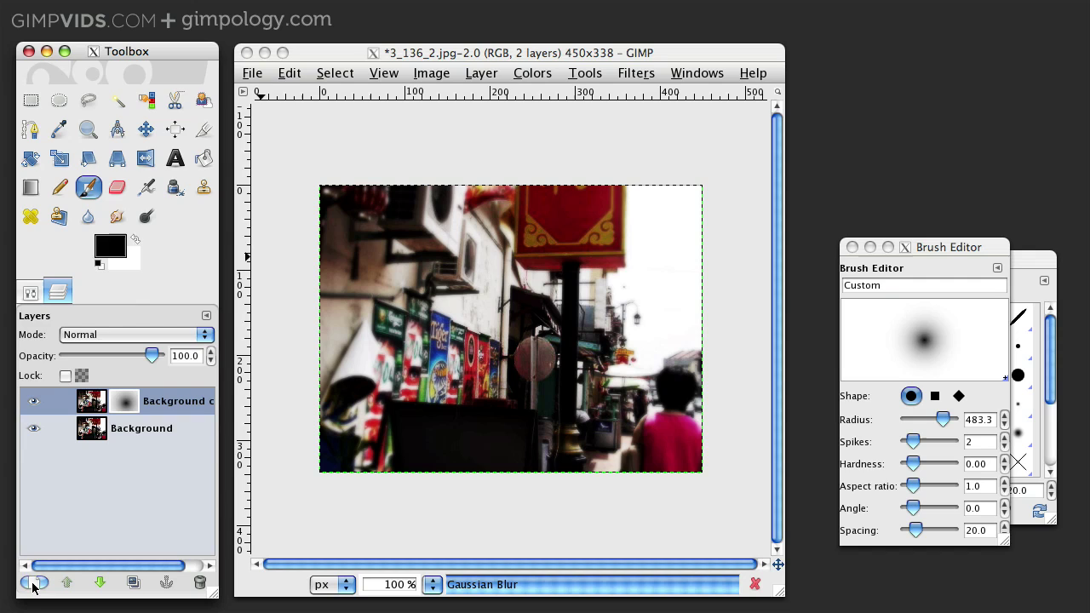
{"action": "left_click", "coordinate": [252, 321]}
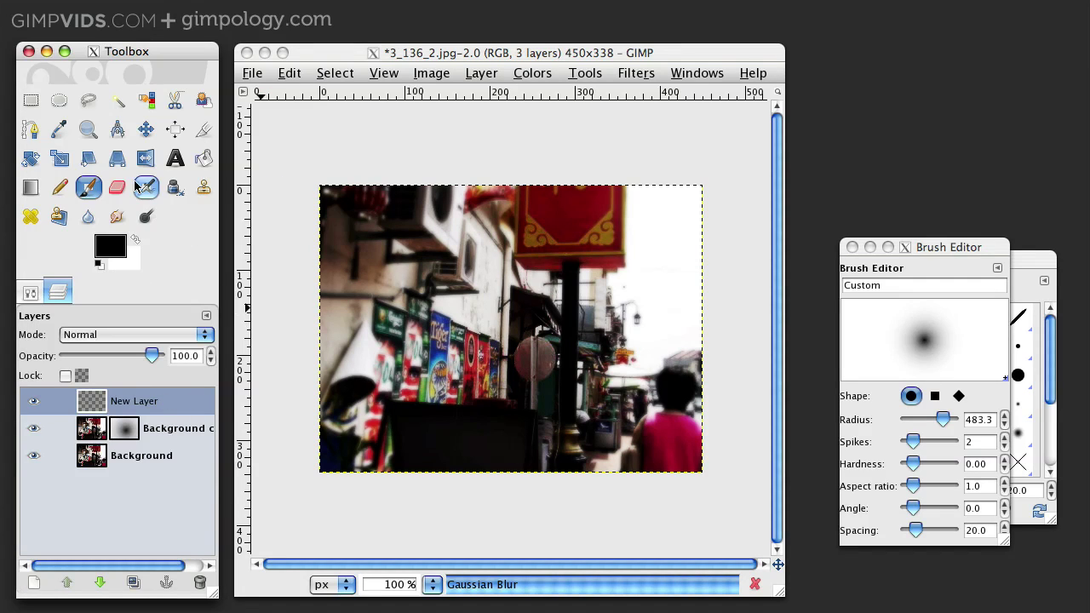
{"action": "left_click", "coordinate": [417, 242]}
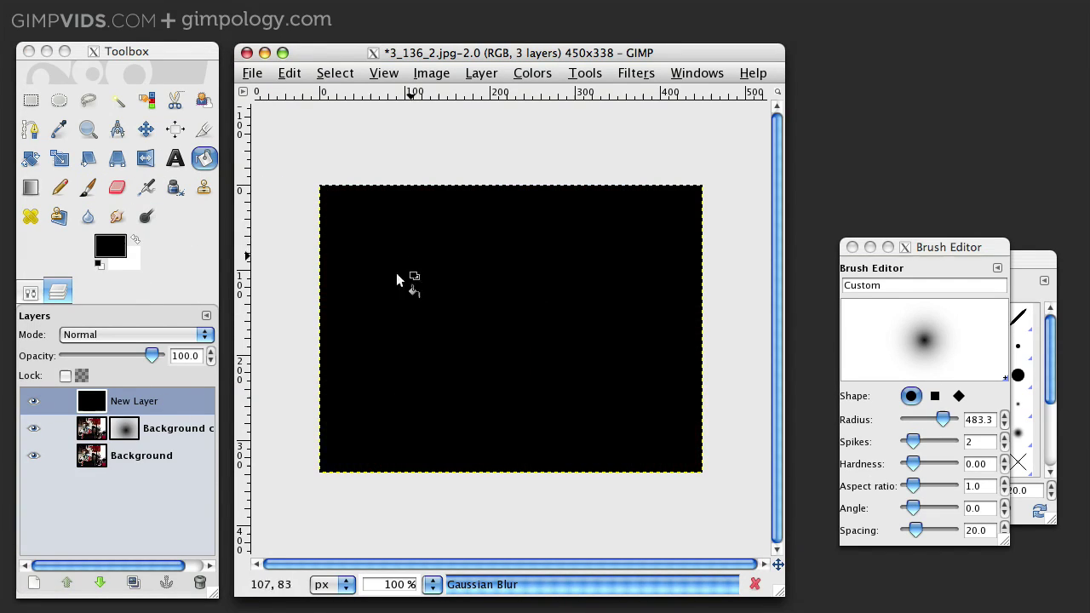
{"action": "left_click", "coordinate": [151, 360]}
{"action": "left_click_drag", "start_coordinate": [148, 358], "coordinate": [125, 360]}
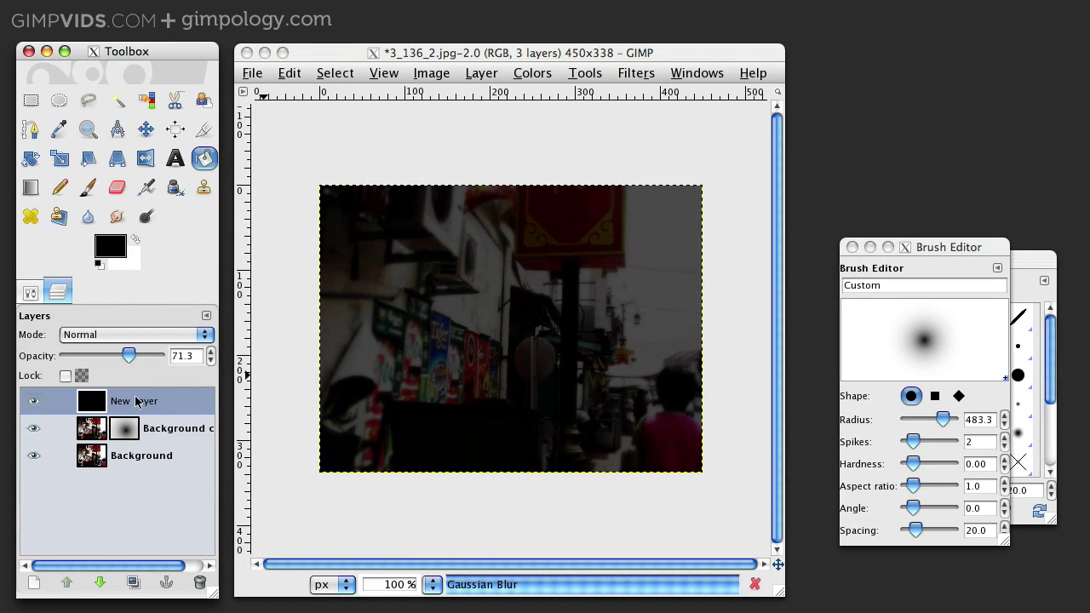
Erase the black layer's centre with the soft Eraser to leave a vignette
{"action": "left_click", "coordinate": [119, 189]}
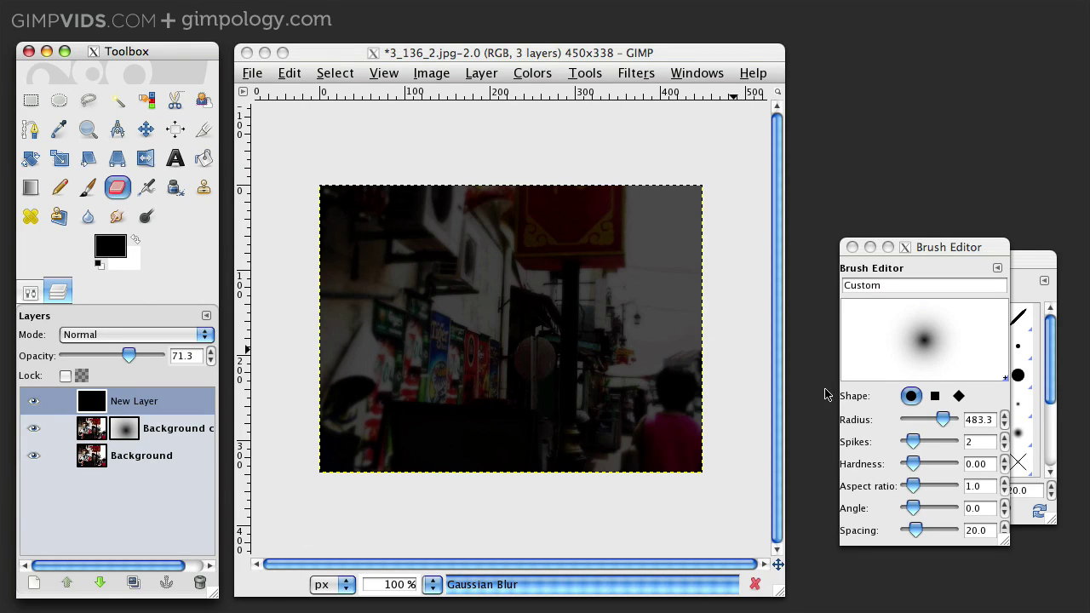
{"action": "left_click", "coordinate": [515, 334]}
{"action": "left_click", "coordinate": [508, 334]}
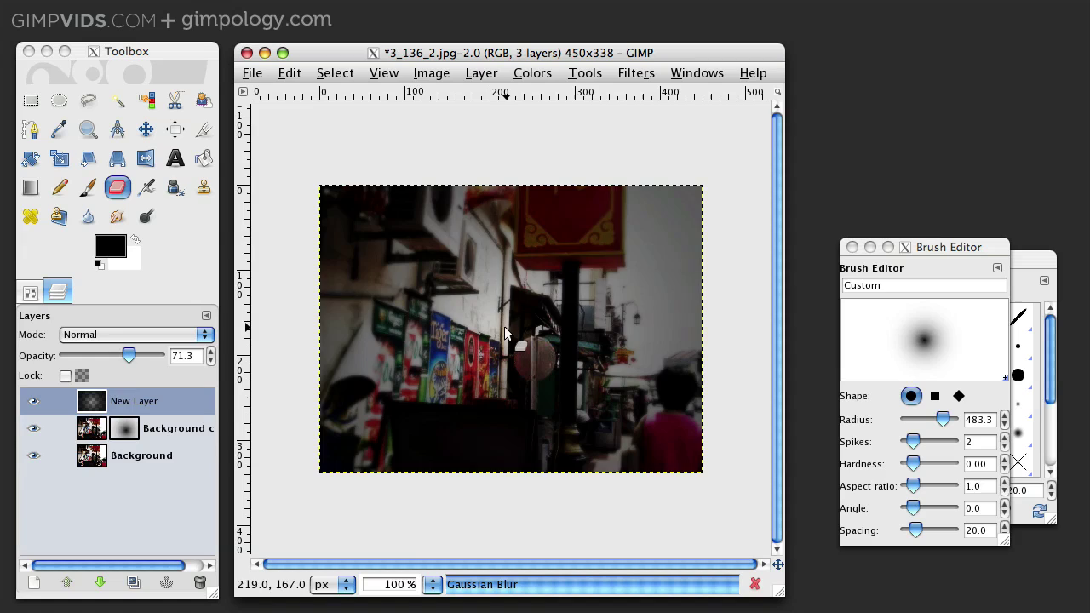
{"action": "left_click", "coordinate": [503, 334]}
{"action": "left_click", "coordinate": [502, 334]}
{"action": "left_click", "coordinate": [502, 334]}
{"action": "left_click", "coordinate": [502, 334]}
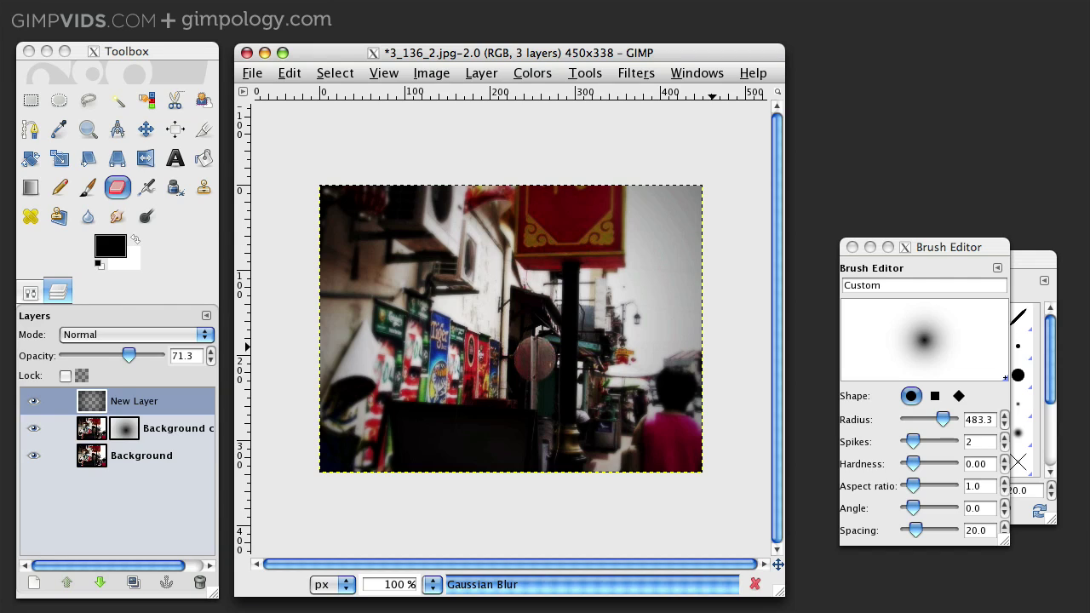
{"action": "left_click", "coordinate": [134, 405]}
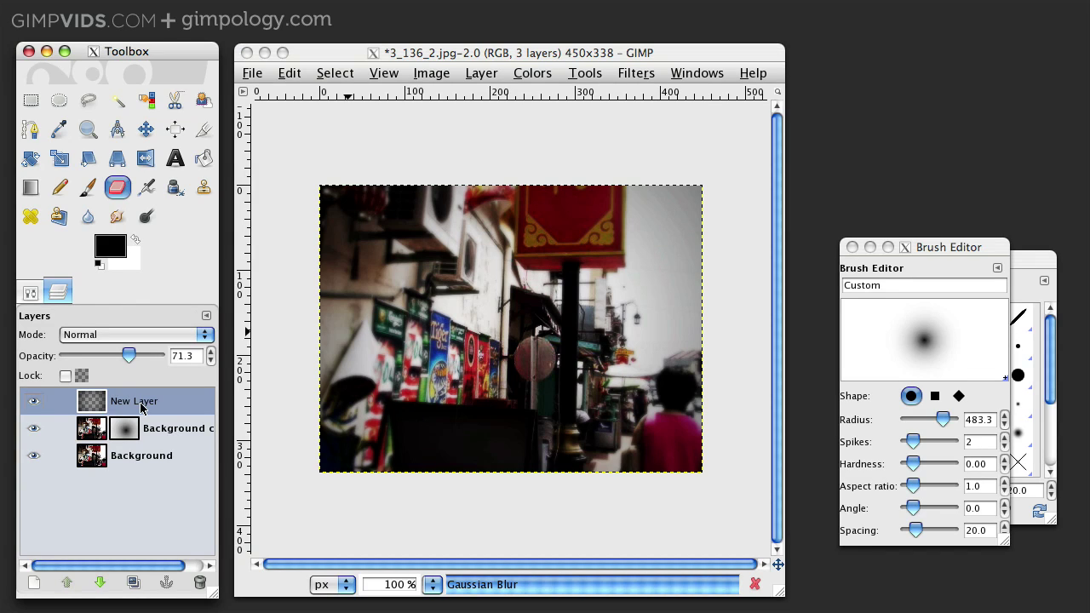
Flatten the image into a single Background layer
{"action": "left_click", "coordinate": [449, 75]}
{"action": "left_click", "coordinate": [449, 75]}
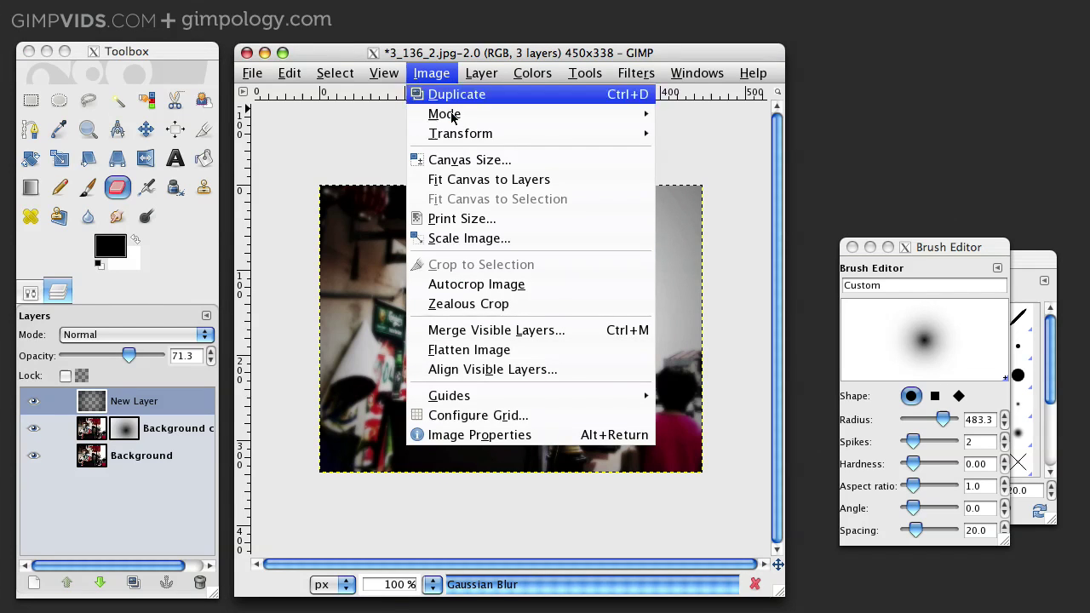
{"action": "left_click", "coordinate": [502, 350]}
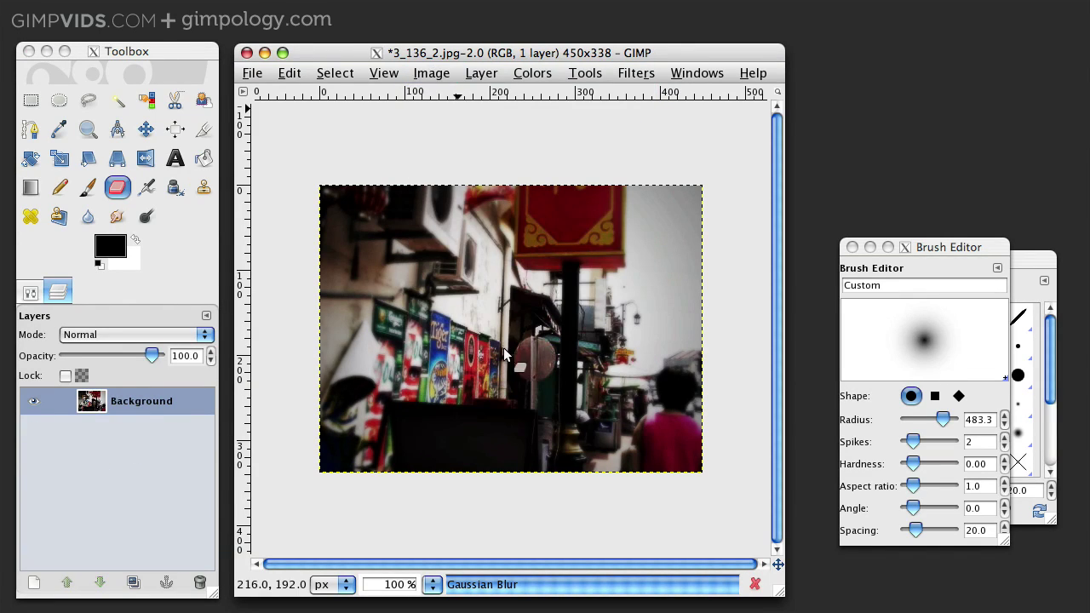
Apply the RGB Noise filter with linked red, green and blue at about 0.05
{"action": "left_click", "coordinate": [632, 75]}
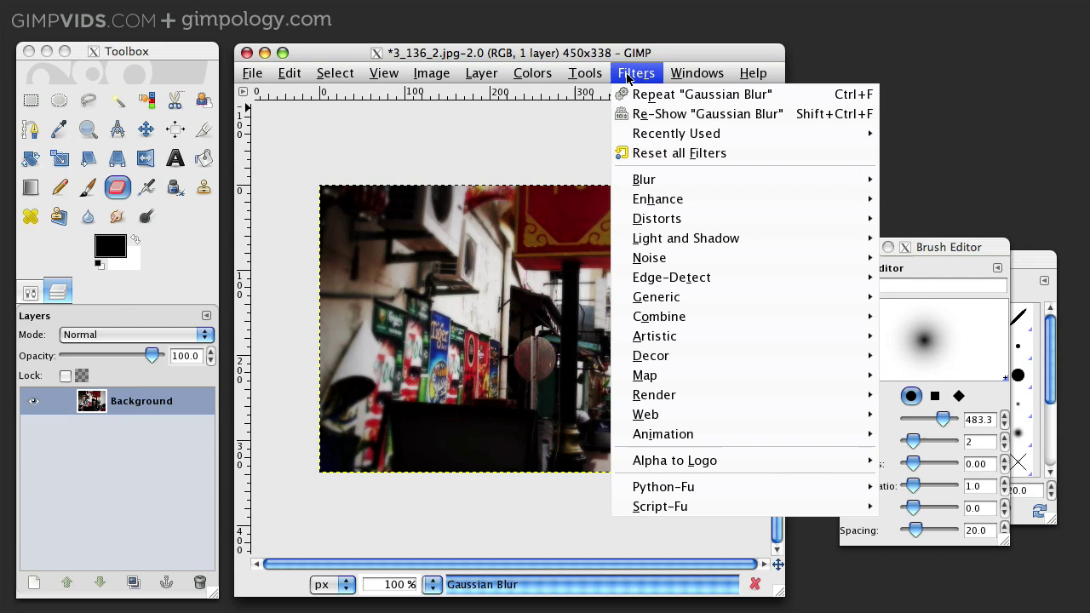
{"action": "mouse_move", "coordinate": [731, 258]}
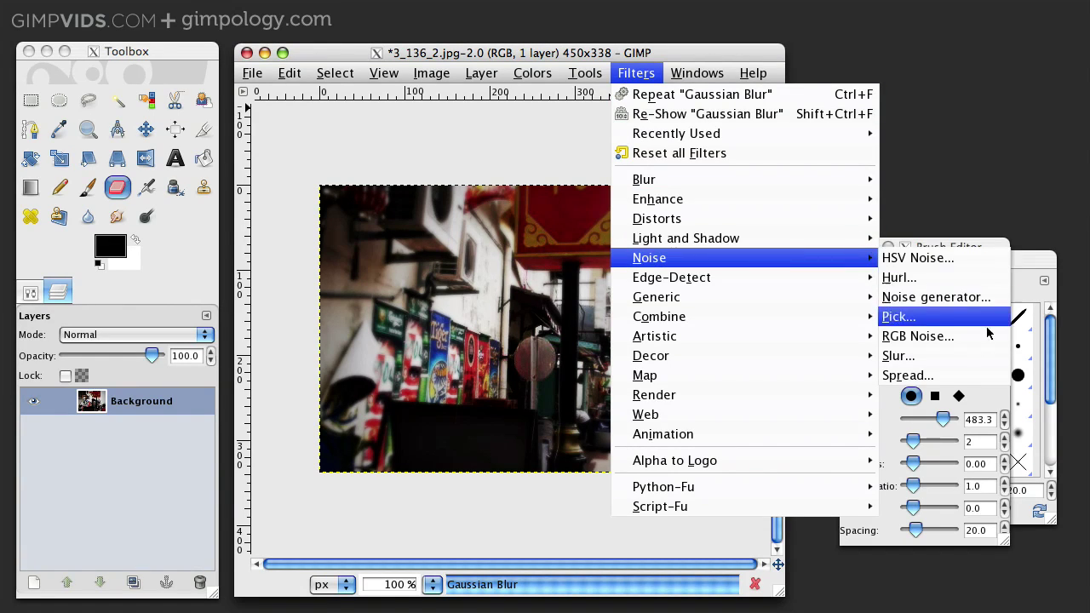
{"action": "left_click", "coordinate": [973, 338]}
{"action": "left_click_drag", "start_coordinate": [550, 75], "coordinate": [962, 80]}
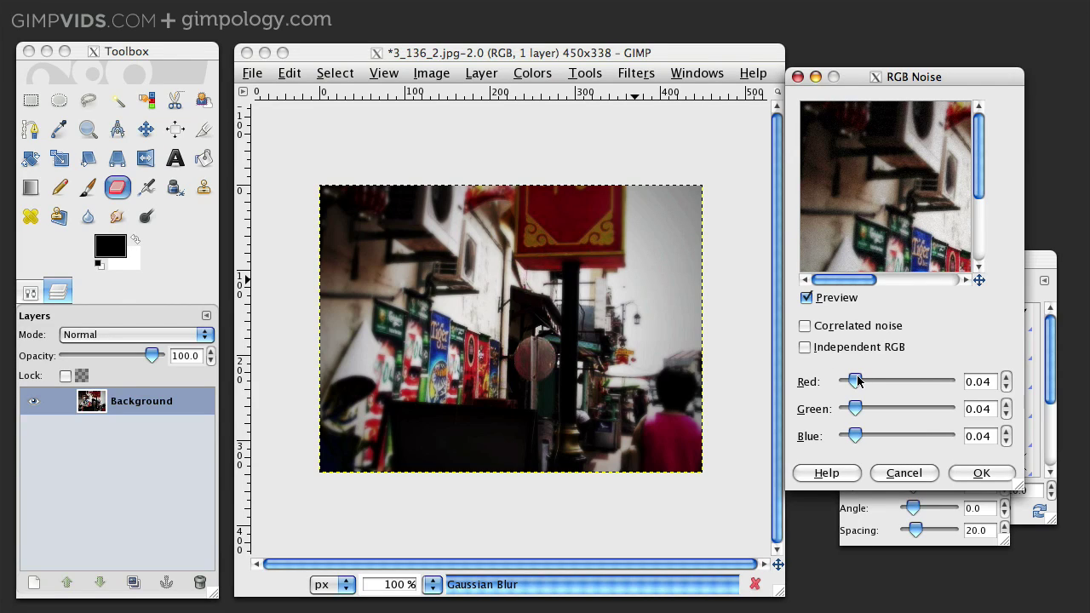
{"action": "left_click_drag", "start_coordinate": [856, 383], "coordinate": [856, 384]}
{"action": "left_click", "coordinate": [980, 473]}
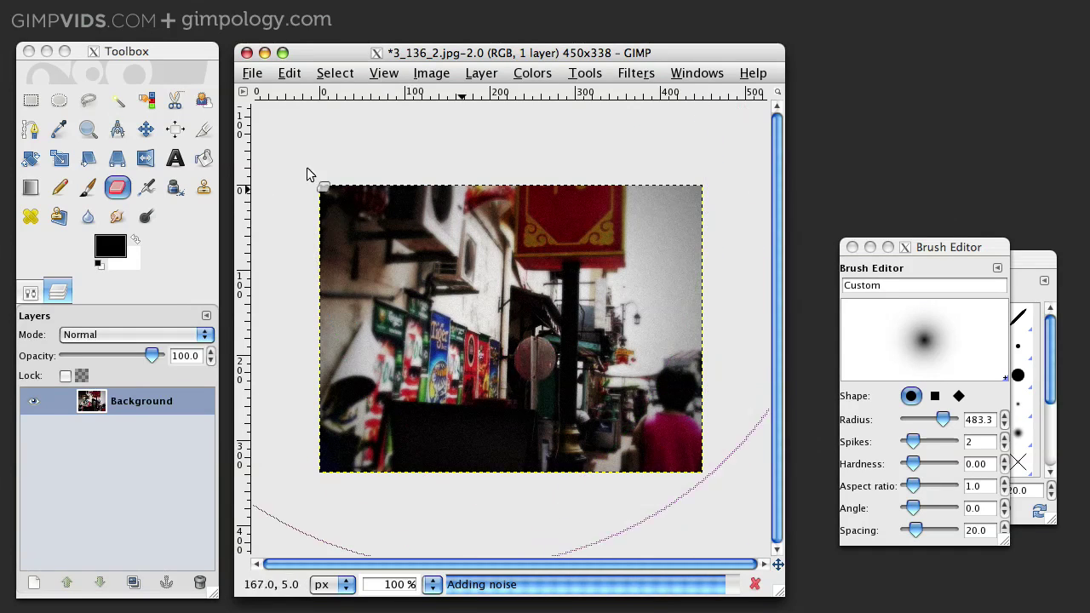
Choose Rectangle Select and add a new transparent layer for the bars
{"action": "left_click", "coordinate": [35, 103]}
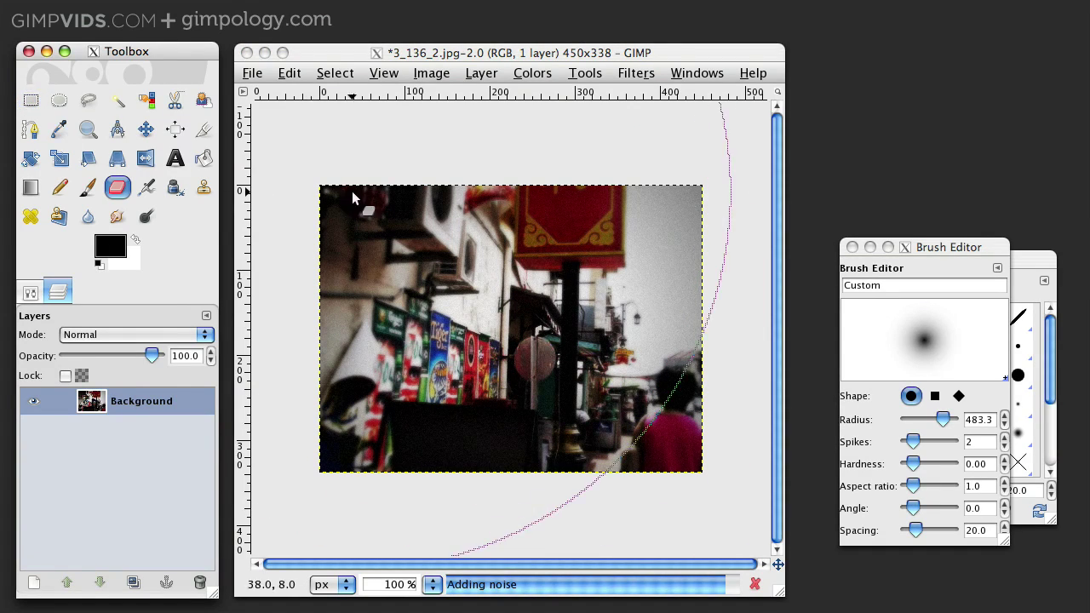
{"action": "left_click", "coordinate": [30, 101]}
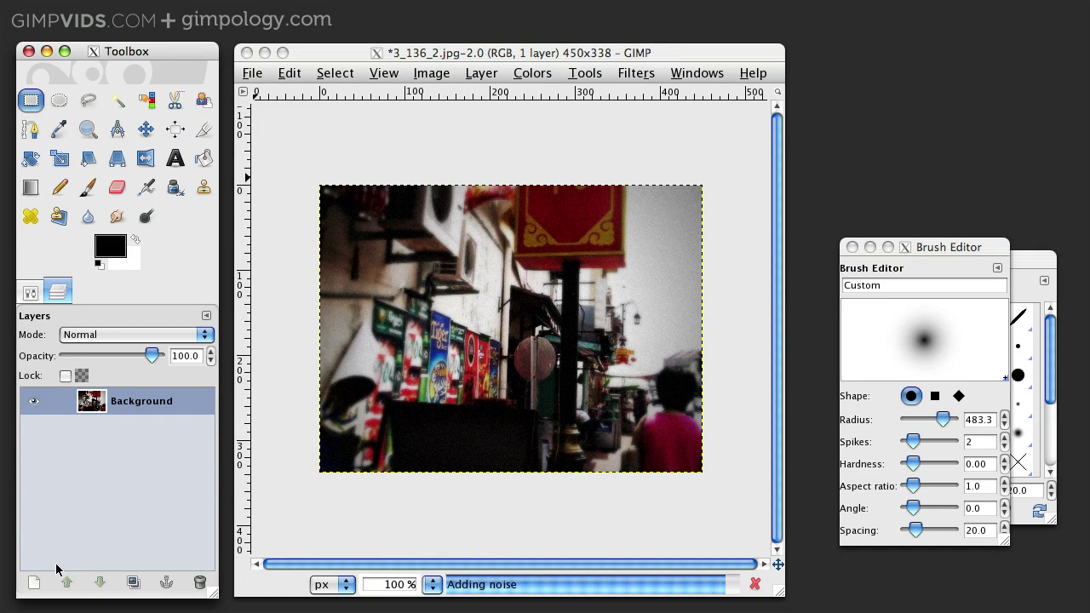
{"action": "left_click", "coordinate": [36, 584]}
{"action": "left_click", "coordinate": [252, 320]}
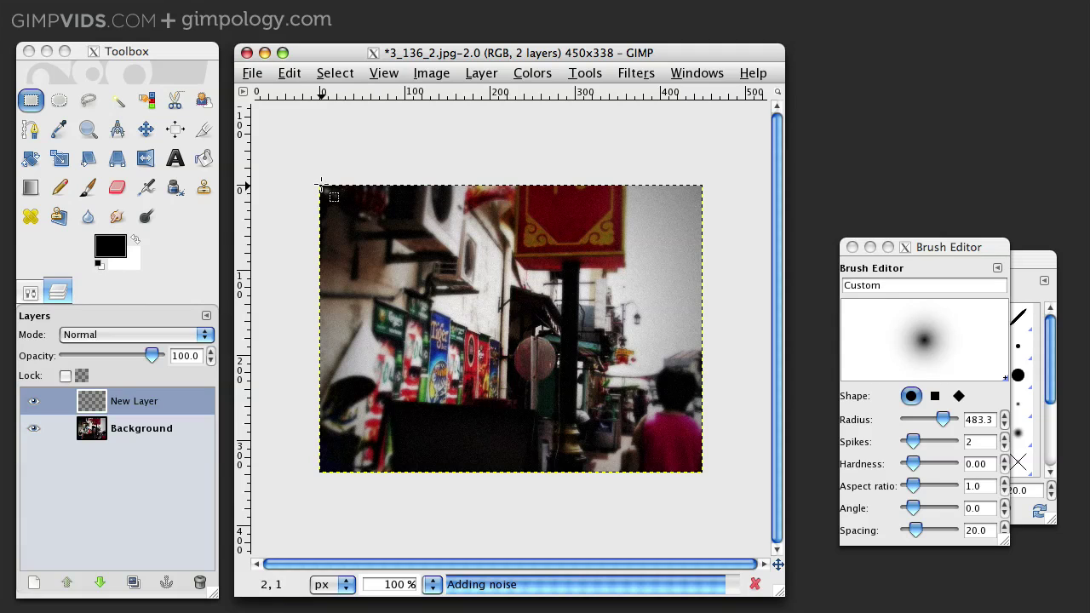
Select a strip across the top of the image and bucket-fill it black
{"action": "left_click_drag", "start_coordinate": [318, 184], "coordinate": [718, 228]}
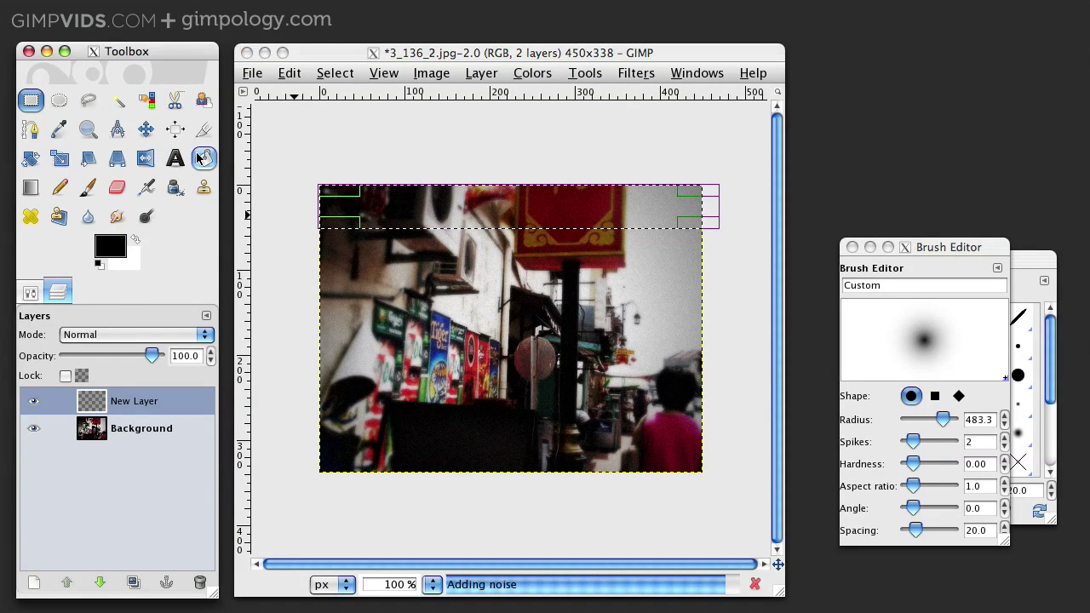
{"action": "key", "text": "shift+b"}
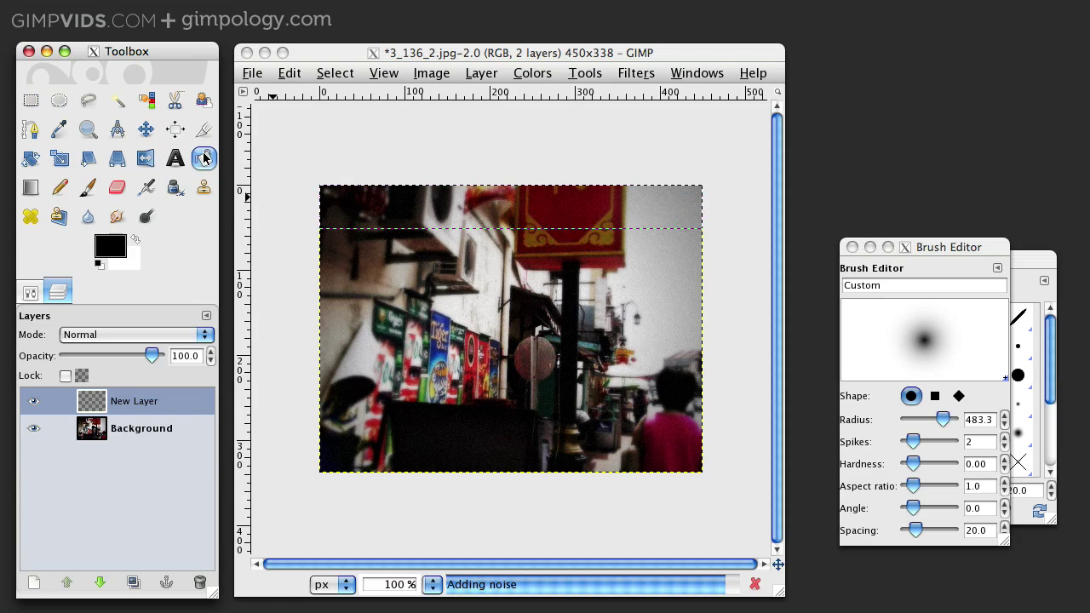
{"action": "left_click", "coordinate": [457, 213]}
{"action": "left_click", "coordinate": [456, 211]}
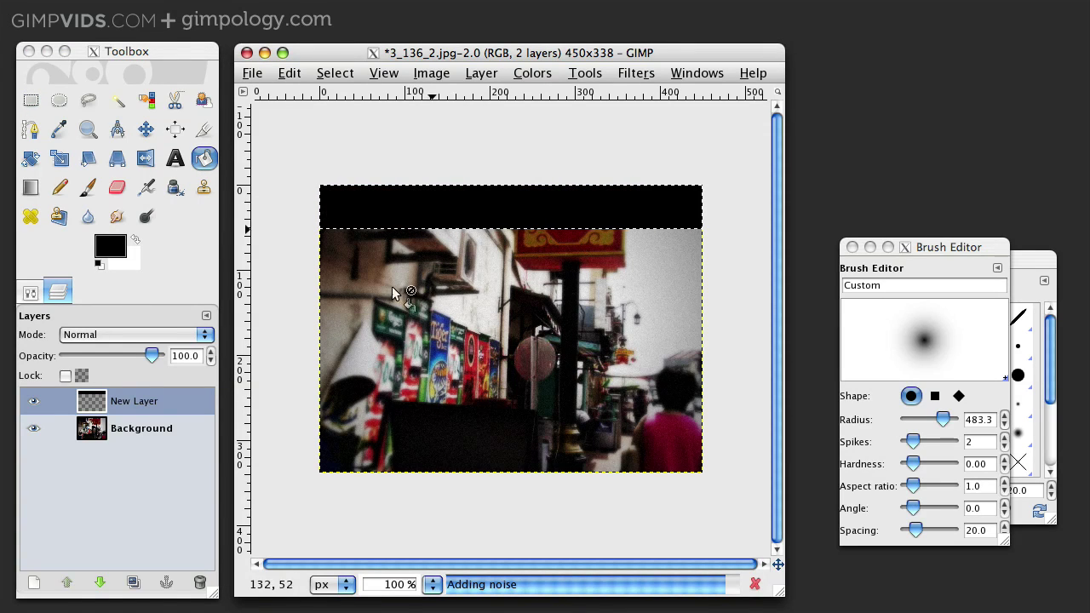
{"action": "left_click", "coordinate": [133, 583]}
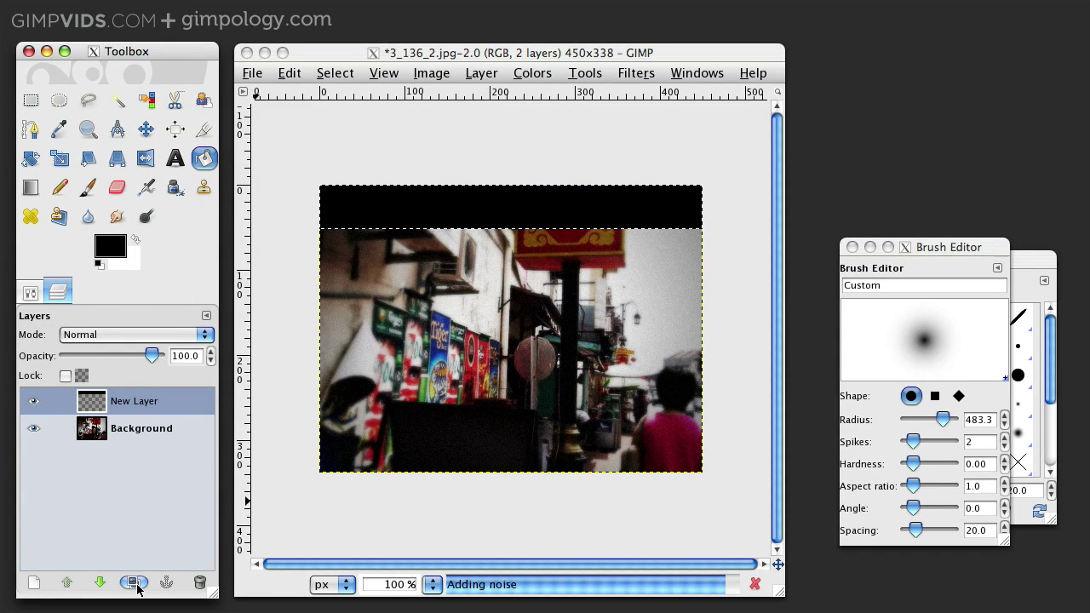
Duplicate the black bar layer, invert the selection, and drag the copy to the photo's bottom edge
{"action": "left_click", "coordinate": [133, 584]}
{"action": "left_click", "coordinate": [146, 129]}
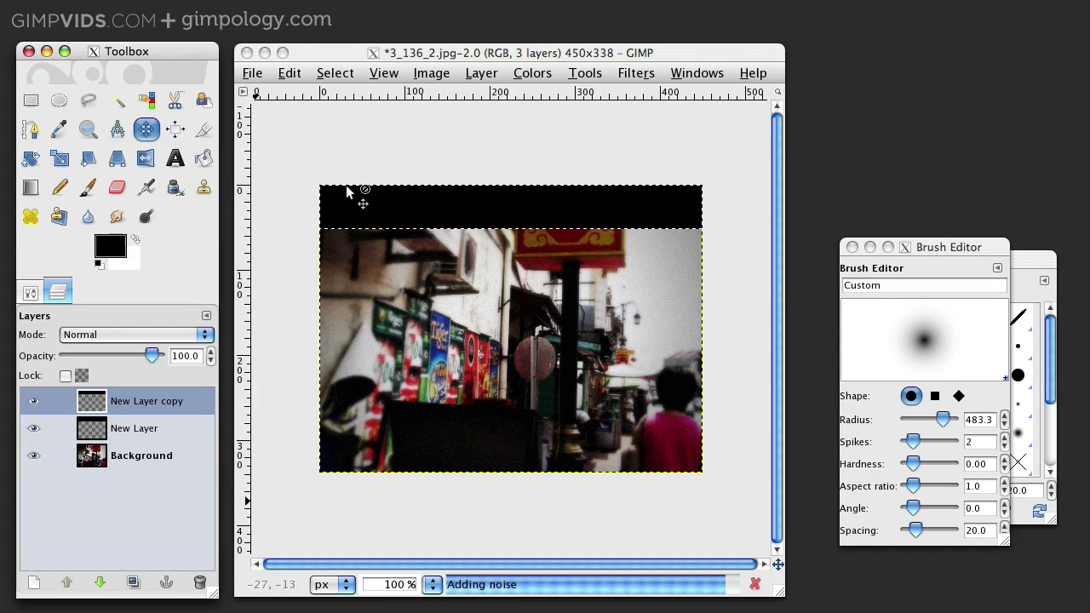
{"action": "left_click", "coordinate": [334, 73]}
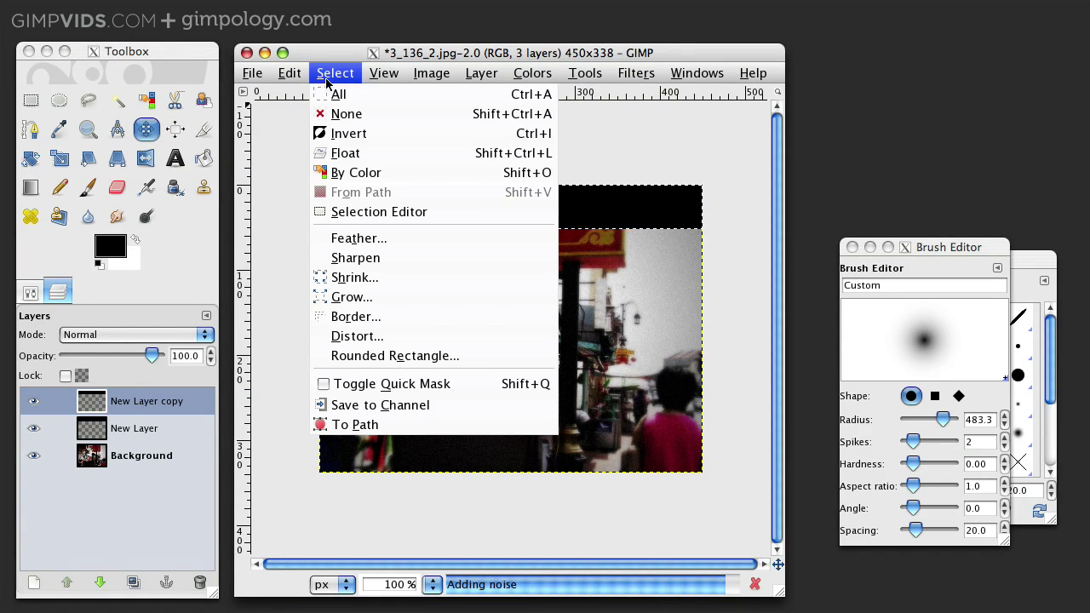
{"action": "left_click", "coordinate": [348, 134]}
{"action": "left_click_drag", "start_coordinate": [417, 223], "coordinate": [415, 440]}
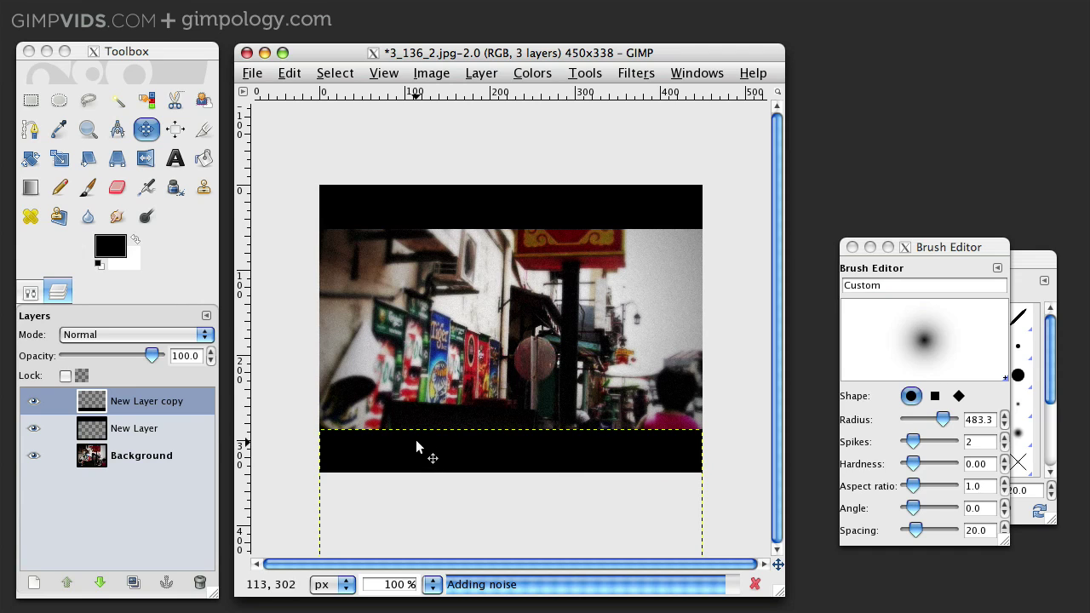
{"action": "left_click", "coordinate": [155, 464]}
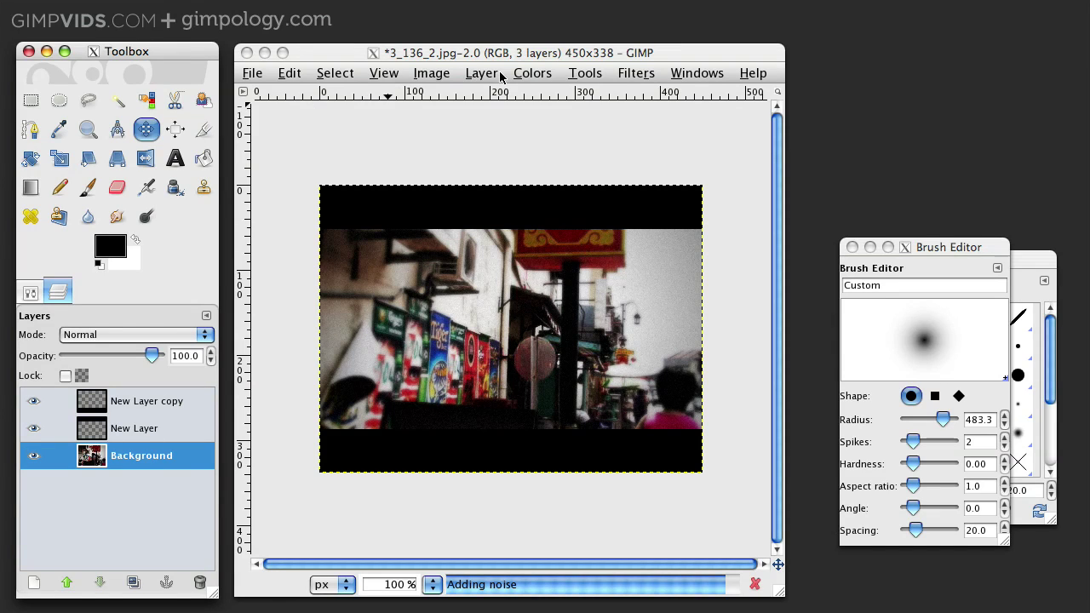
Apply Color Balance to the Background with the midtones Cyan–Red slider at -40
{"action": "left_click", "coordinate": [531, 74]}
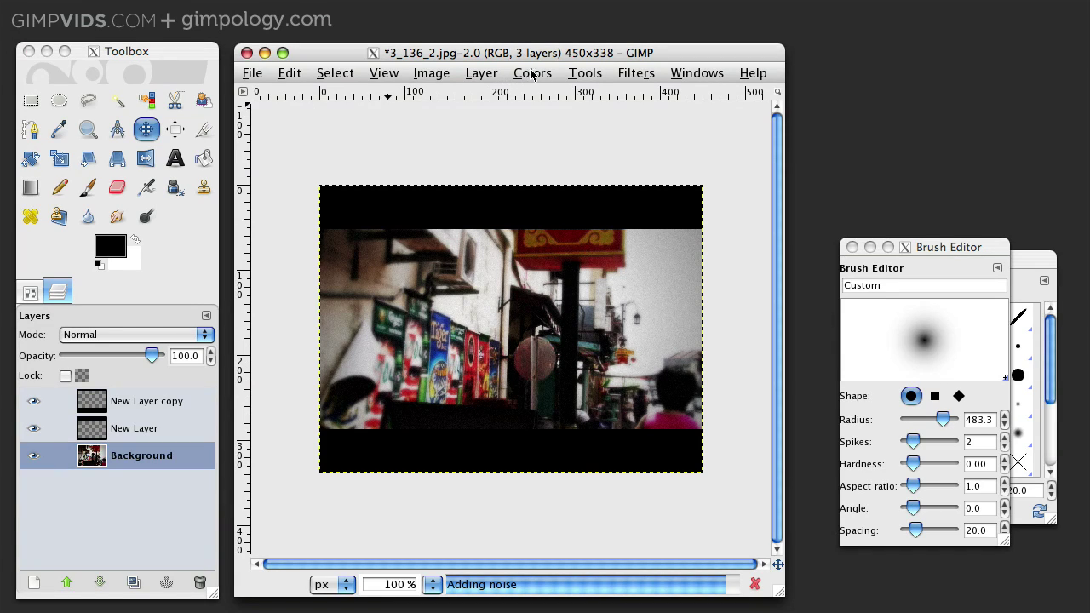
{"action": "left_click", "coordinate": [532, 74]}
{"action": "left_click", "coordinate": [551, 97]}
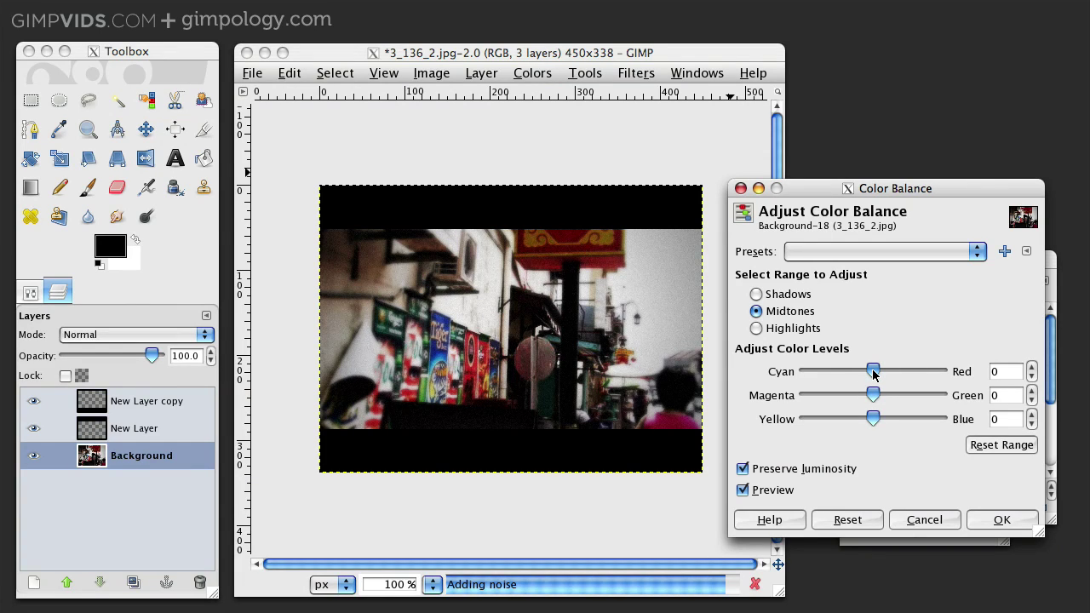
{"action": "left_click_drag", "start_coordinate": [873, 373], "coordinate": [848, 380]}
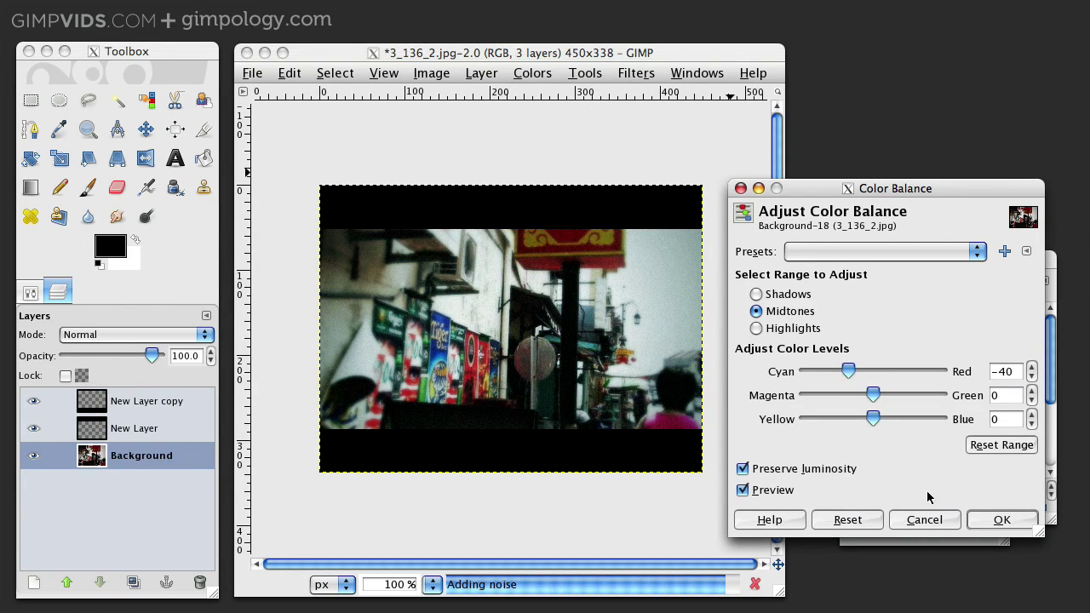
{"action": "left_click", "coordinate": [991, 523]}
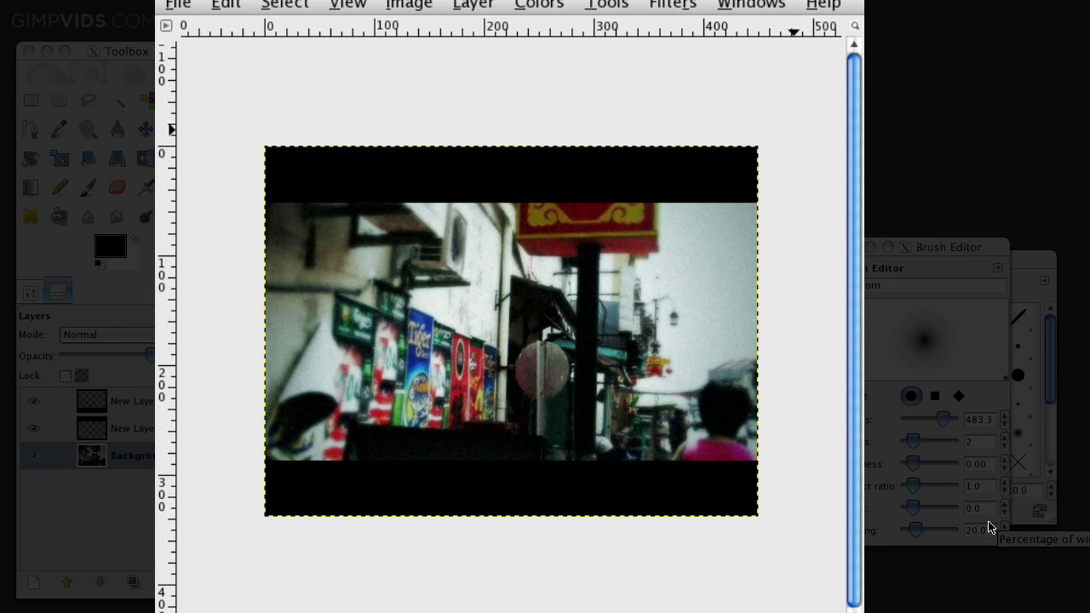